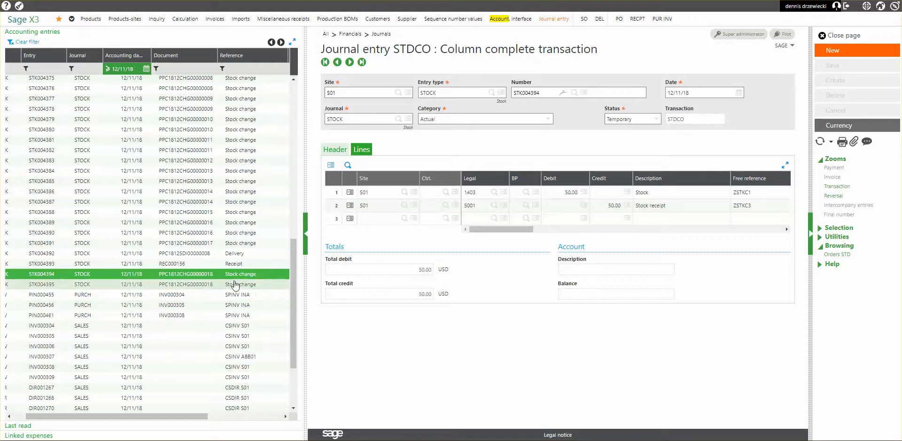
- Compare the debit and credit lines of the stock change journal entries STK004394 and STK004395
left_click(205, 285)
left_click(205, 277)
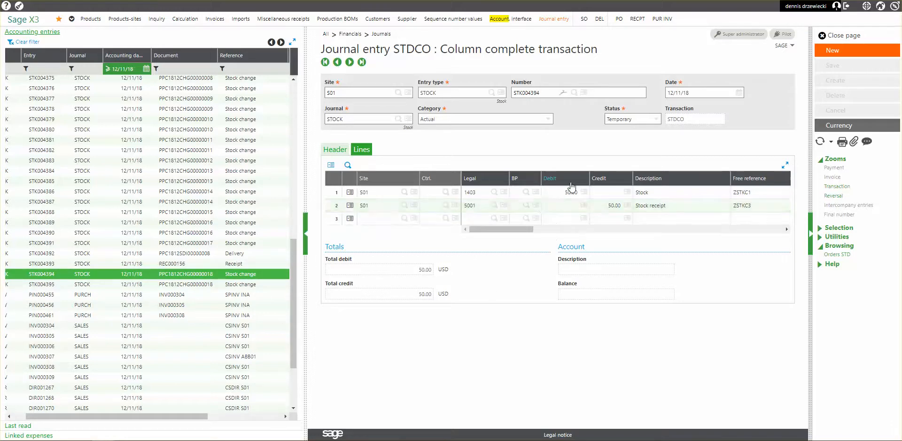
left_click(561, 193)
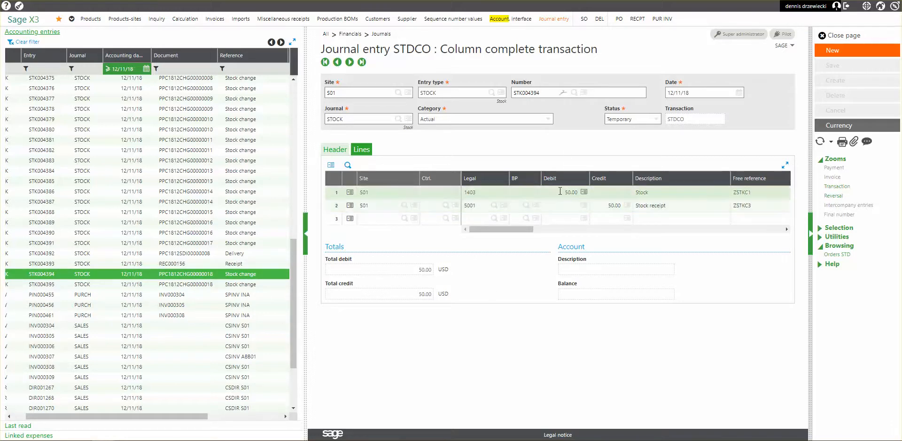
left_click(375, 192)
left_click(613, 210)
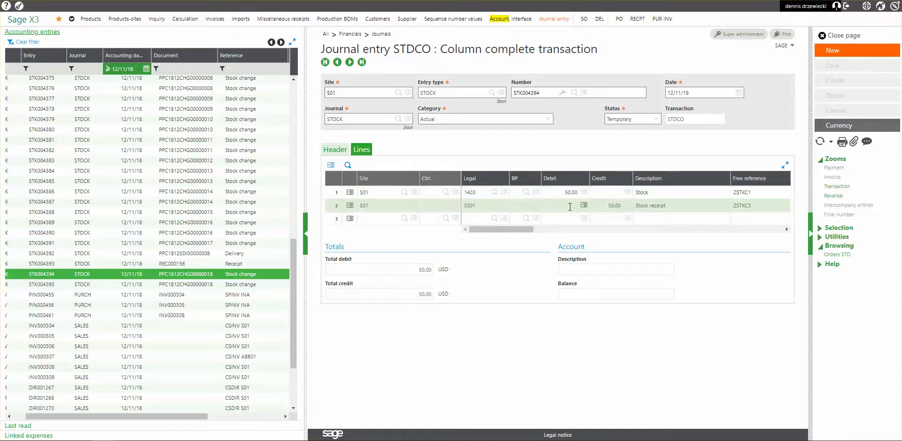
left_click(197, 284)
left_click(623, 195)
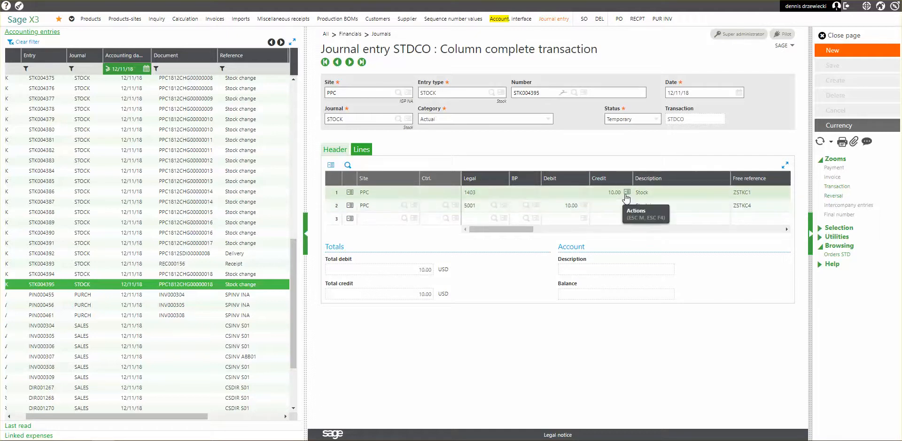
left_click(574, 204)
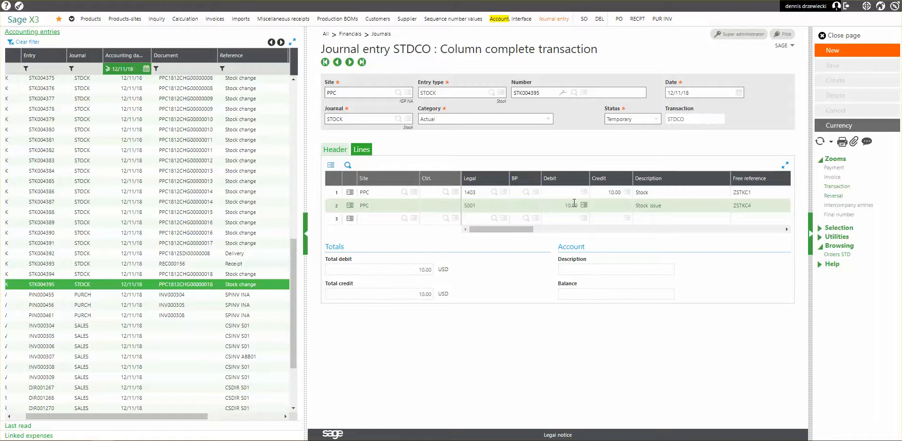
left_click(241, 275)
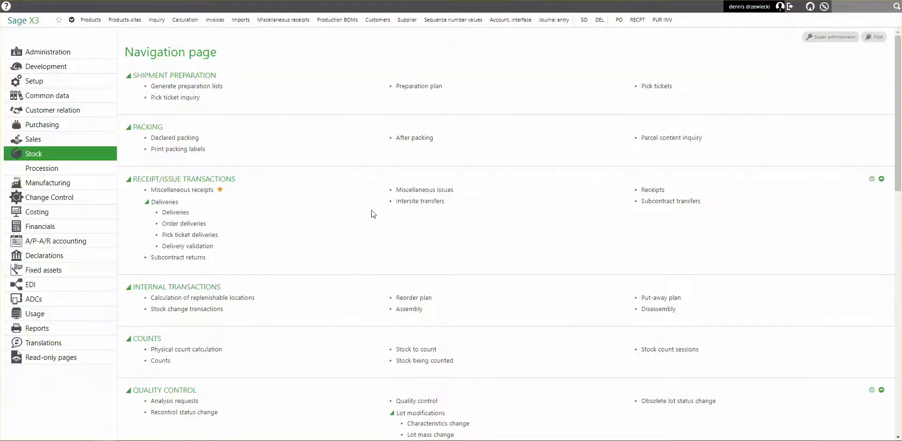
- Open intersite transfers with the STD transaction and start a new stock change
left_click(427, 202)
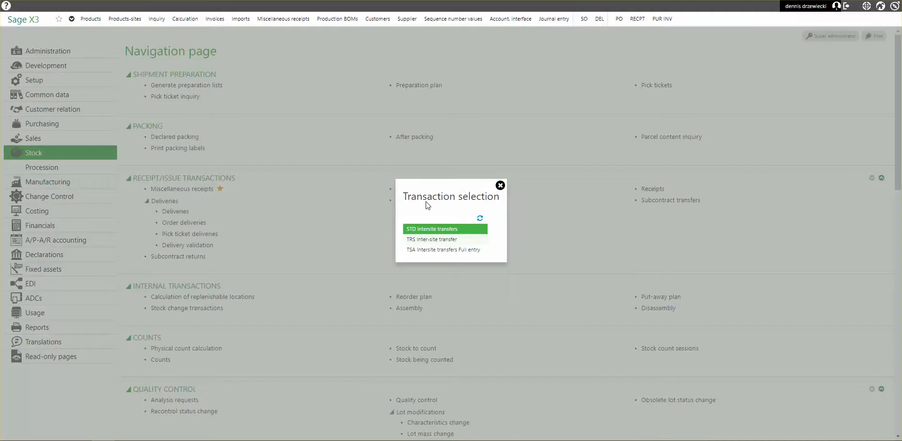
left_click(441, 229)
left_click(825, 58)
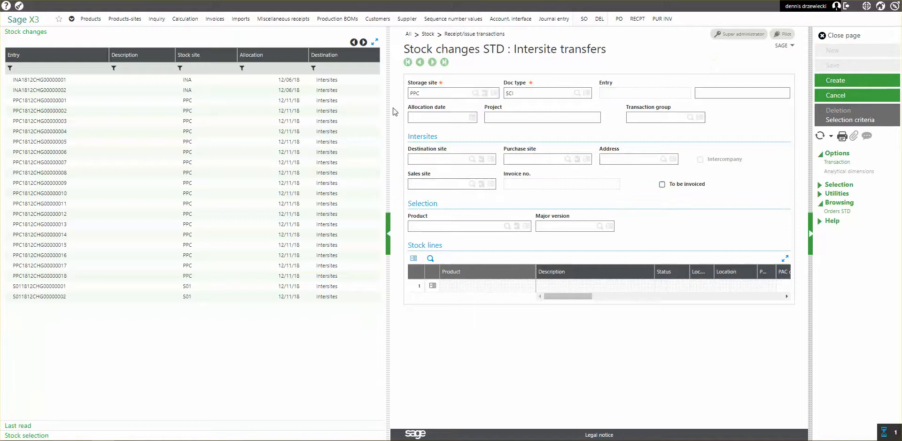
- Set the new transfer's destination site to S01 and its product to TEST
left_click(431, 159)
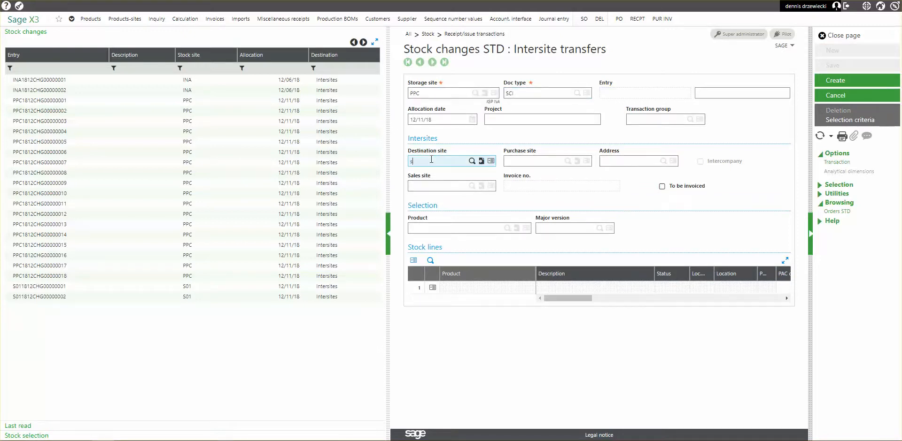
key("Tab")
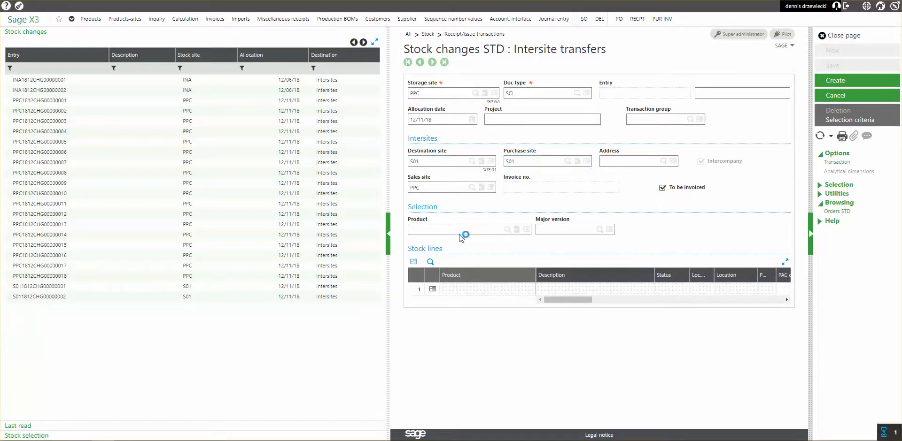
type("TEST")
key("Tab")
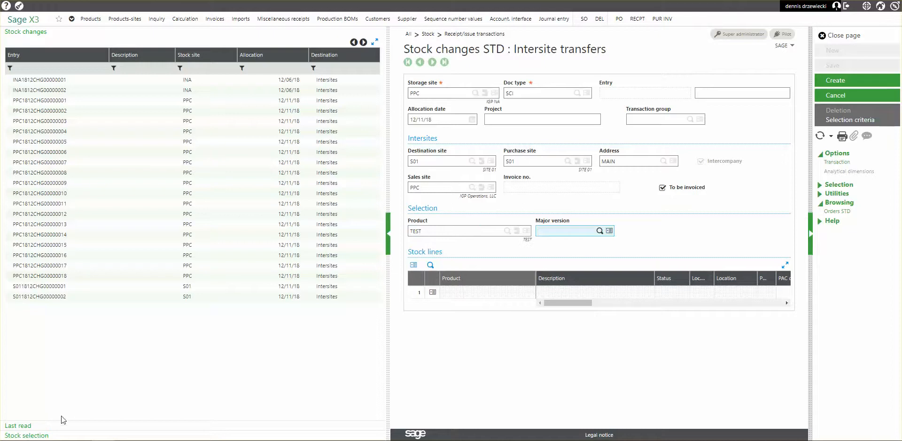
- Add the available TEST stock as a transfer line and examine that line's price ex tax
left_click(41, 437)
left_click(14, 99)
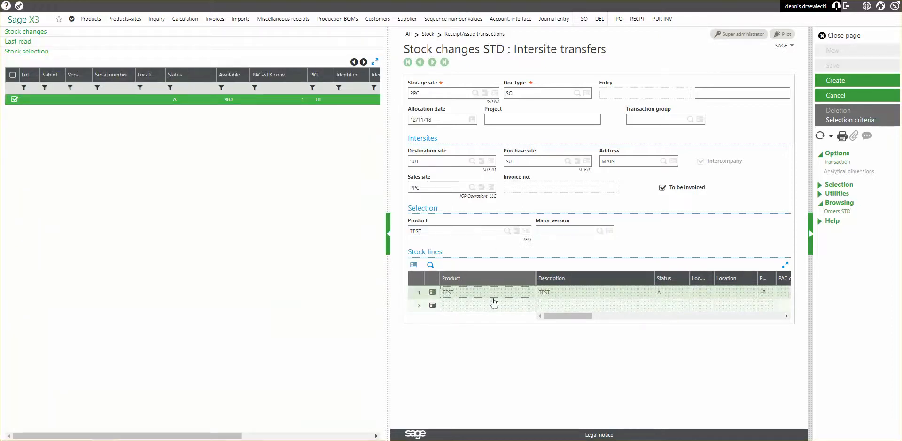
key("Tab")
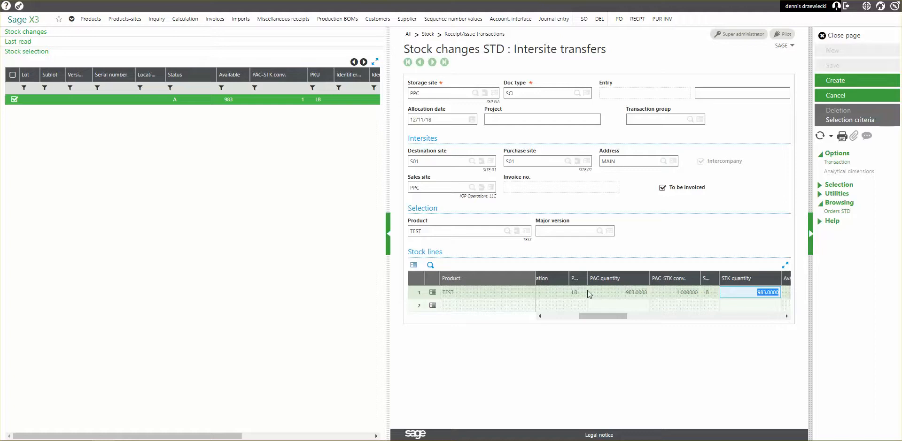
key("Tab")
left_click(840, 79)
left_click(445, 235)
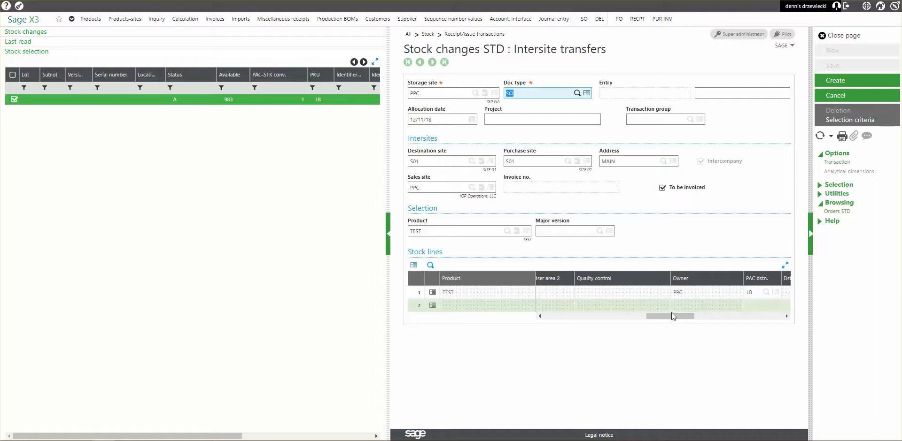
left_click_drag(663, 316, 760, 316)
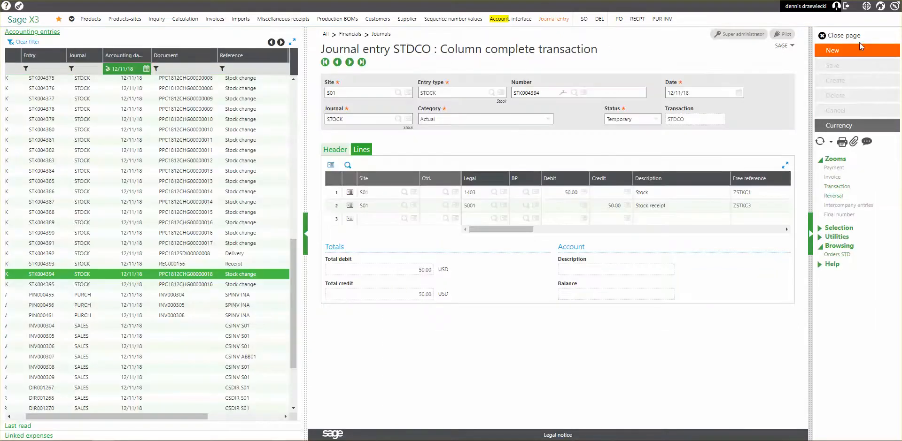
- Leave the journal entry for the product-site records, filter them by product test and open the S01 record
left_click(856, 35)
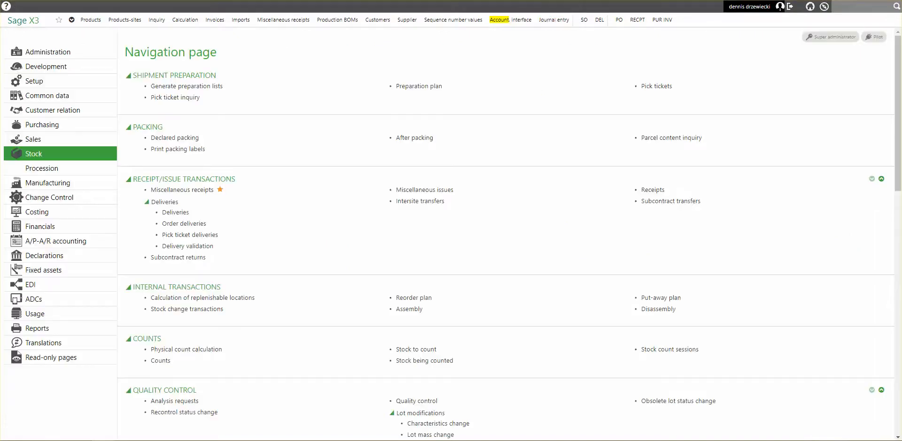
left_click(125, 20)
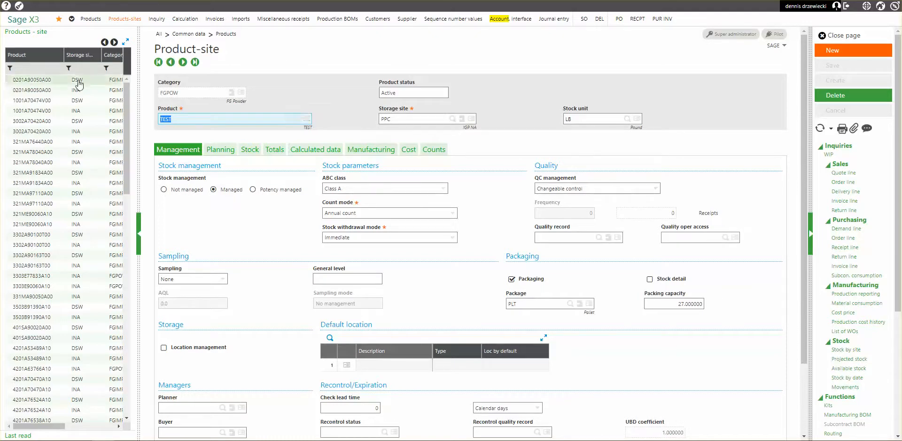
left_click(46, 68)
type("test")
key("Return")
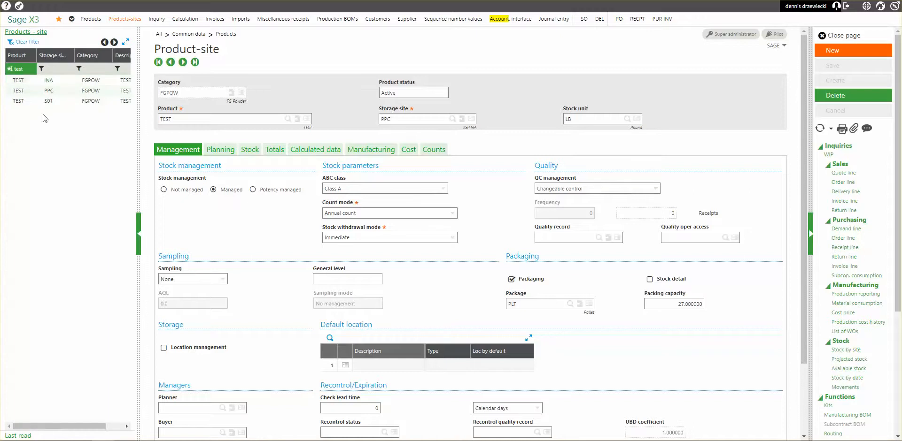
left_click(64, 101)
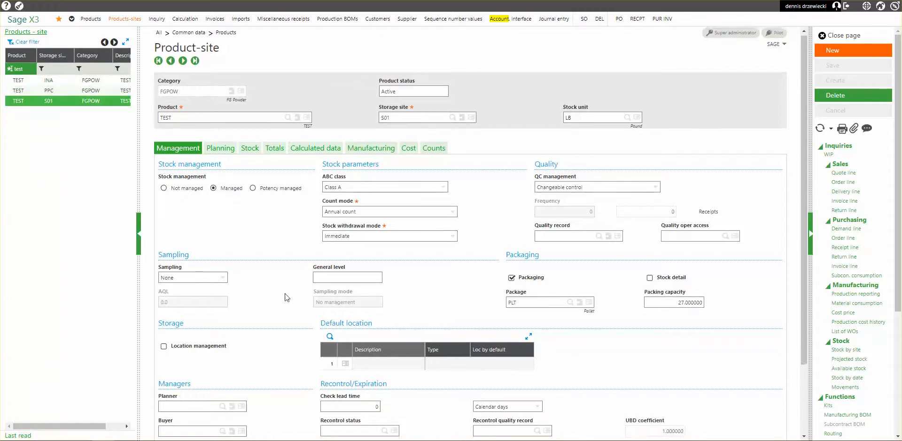
- Set the standard cost update of TEST at site S01 to Entered and save the record
scroll(288, 291, "down", 2)
left_click(408, 63)
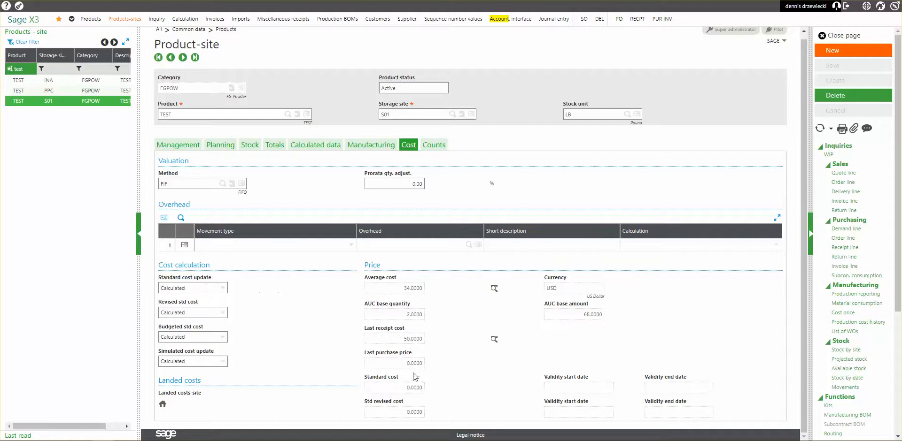
left_click(224, 290)
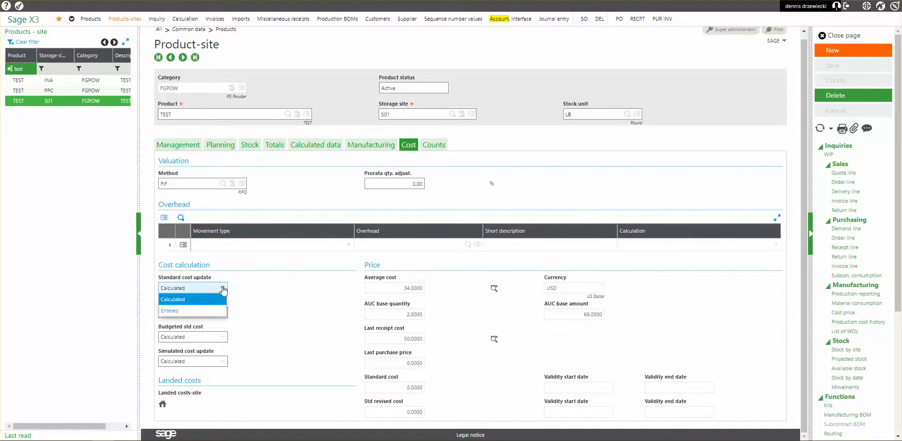
left_click(188, 311)
key("ctrl+s")
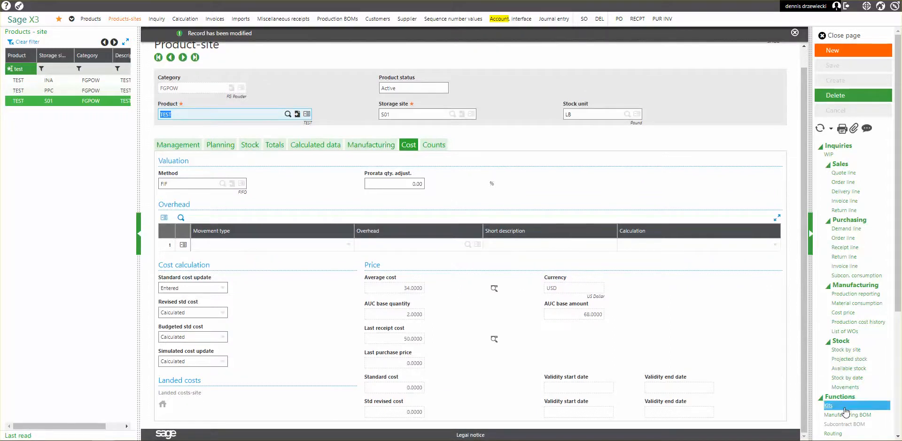
- Open the standard cost record of product TEST for site S01
scroll(864, 384, "down", 3)
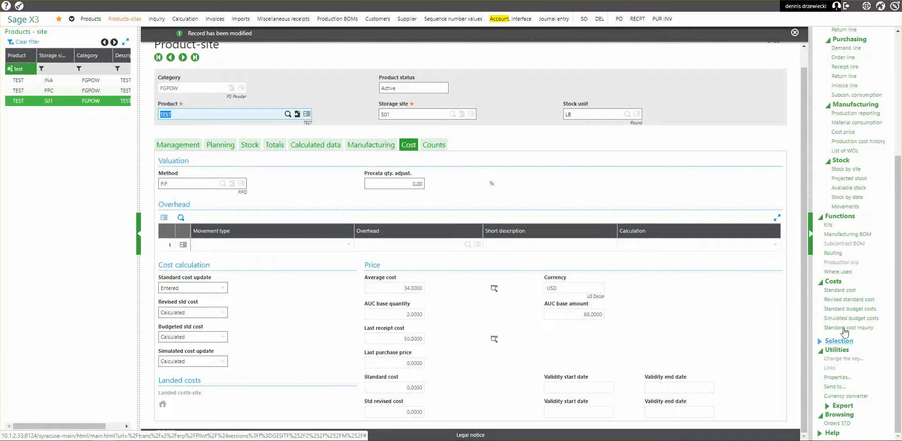
left_click(840, 292)
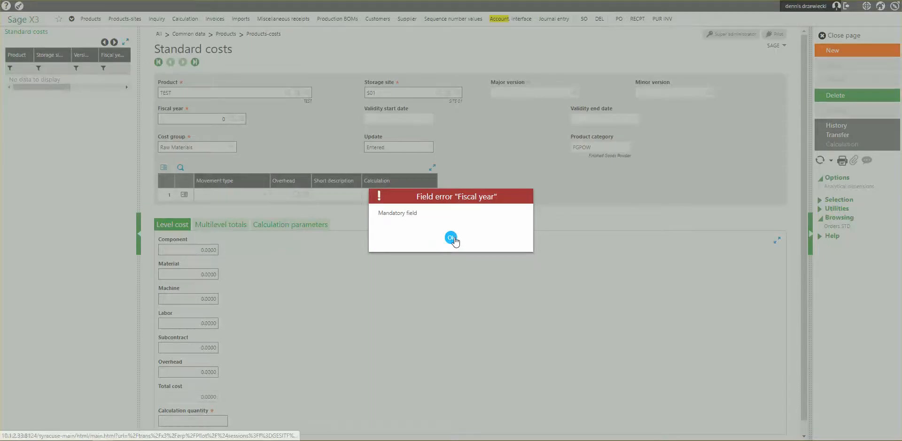
left_click(450, 238)
- Try to set the standard cost's fiscal year to 18
type("18")
key("Tab")
left_click(451, 238)
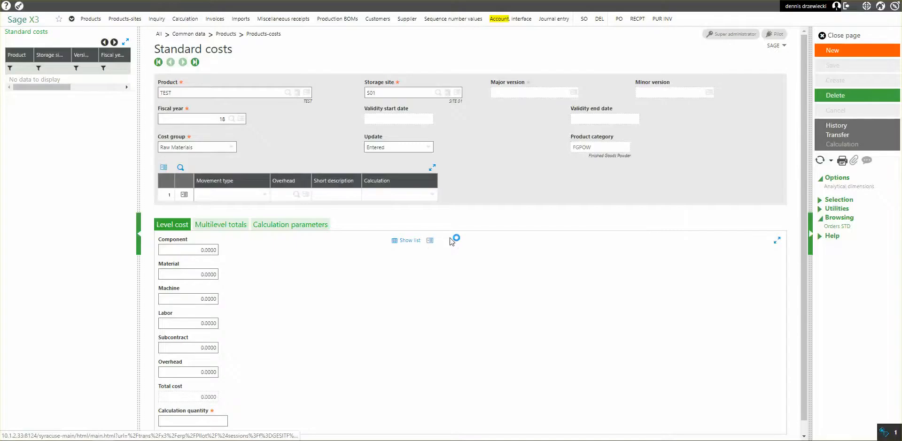
- Select fiscal year 1, covering 01/01/2018 to 12/31/2018, and set the component level cost to 12
left_click(232, 120)
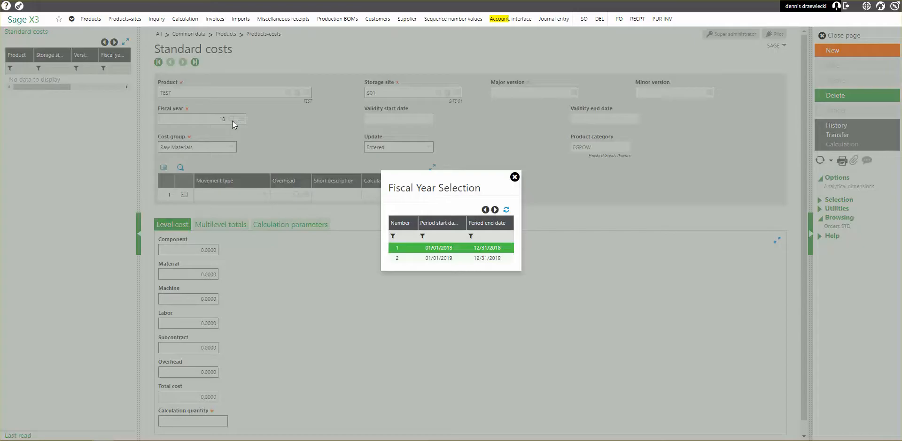
left_click(445, 249)
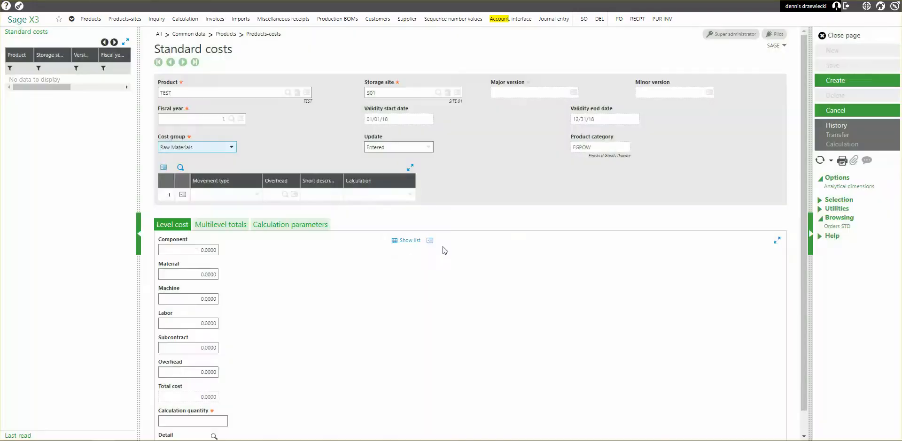
left_click(195, 250)
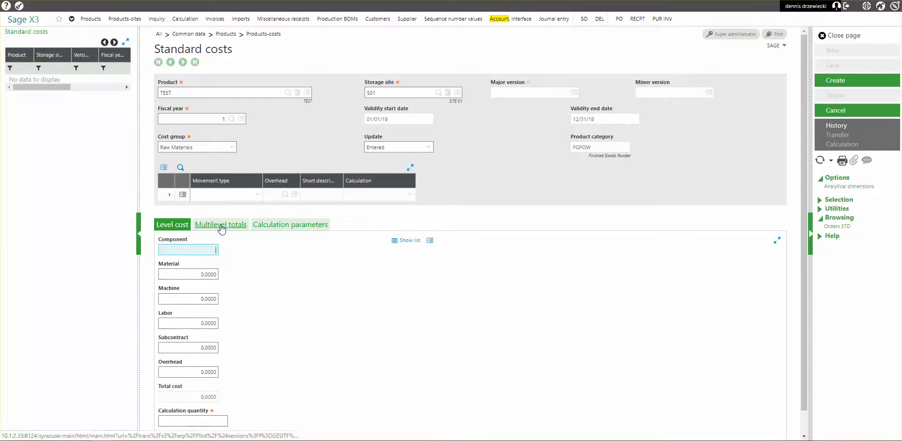
type("12")
key("Tab")
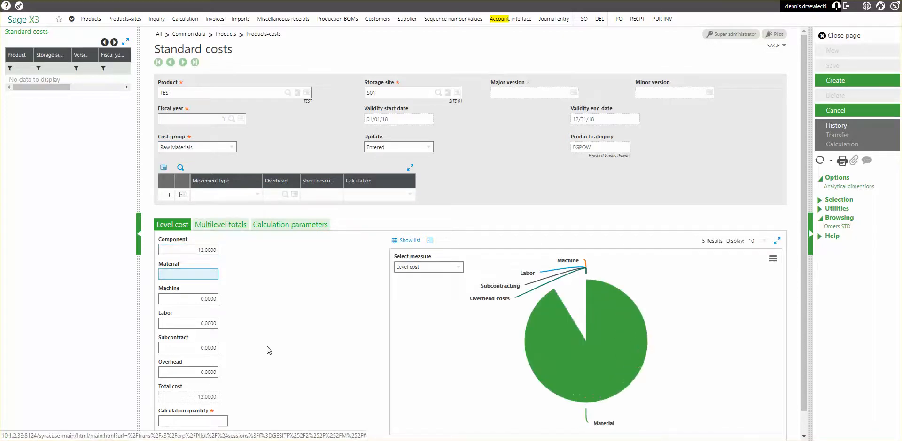
- Set the calculation quantity to 1 and create the standard cost, closing the cost and product-site pages
scroll(214, 402, "down", 1)
left_click(213, 398)
type("1")
key("Tab")
left_click(835, 85)
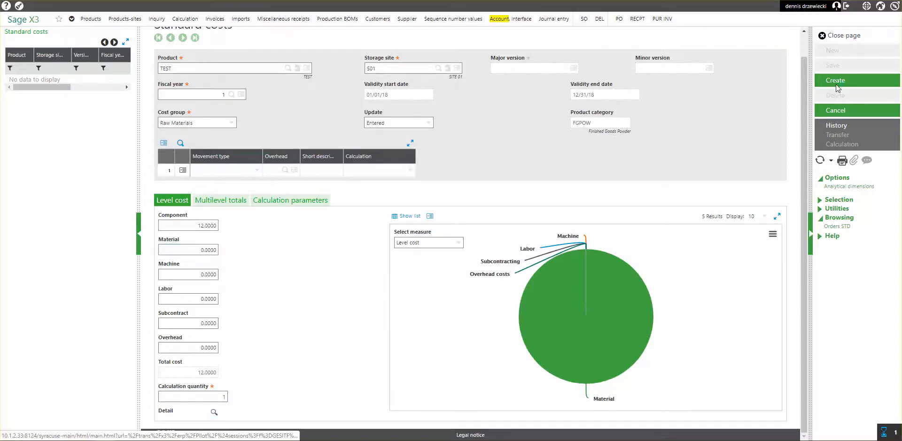
left_click(851, 35)
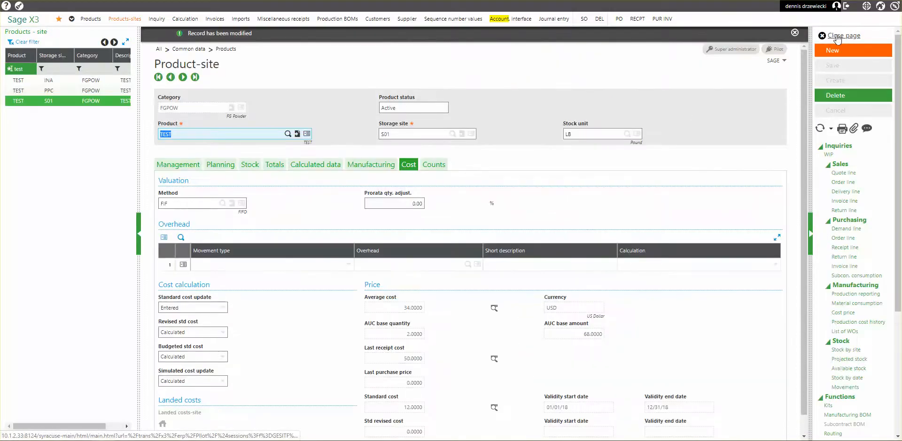
left_click(837, 37)
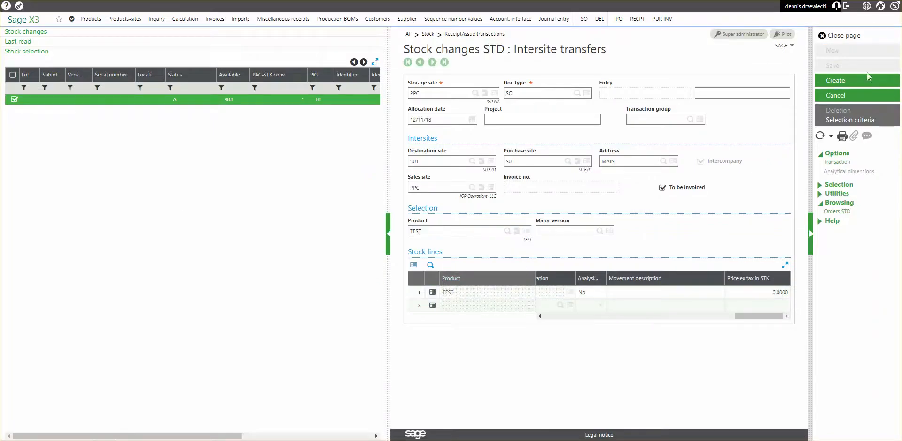
- Discard the drafted intersite transfer and start a new one
left_click(835, 95)
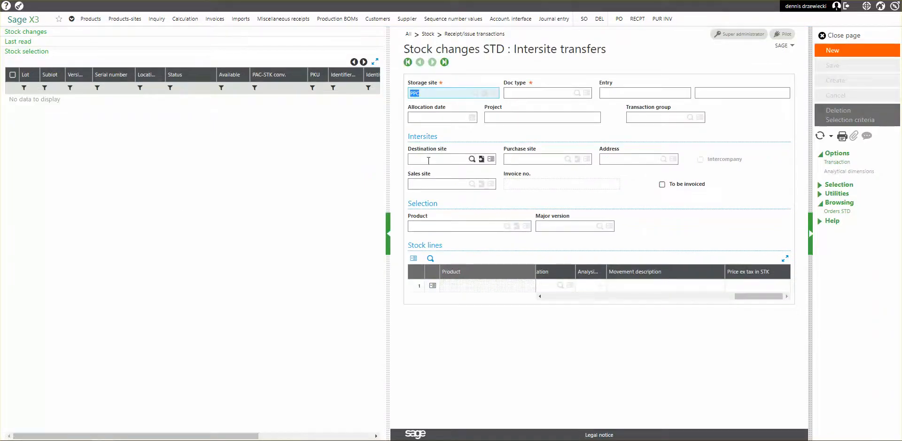
left_click(428, 160)
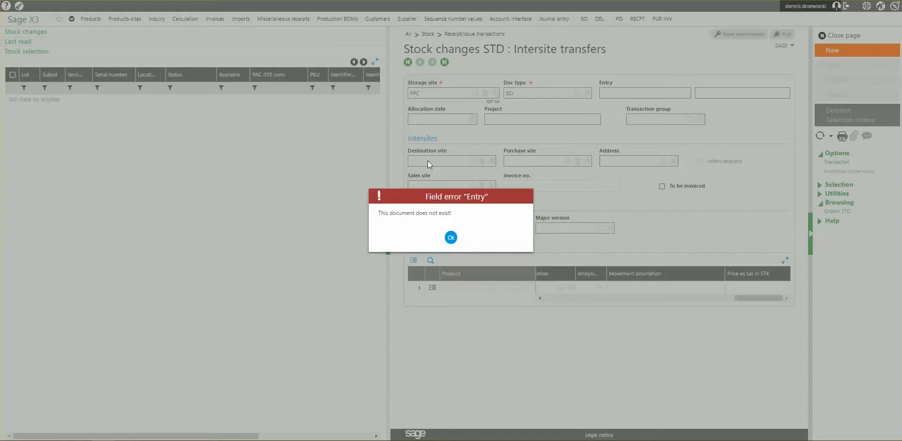
left_click(451, 237)
left_click(845, 48)
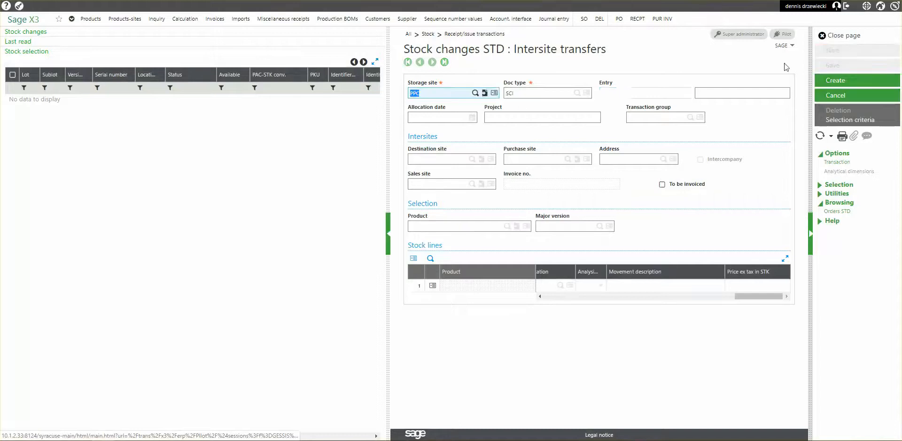
- Set the transfer's destination site to S01, choose product TEST, and select its available stock line
left_click(434, 159)
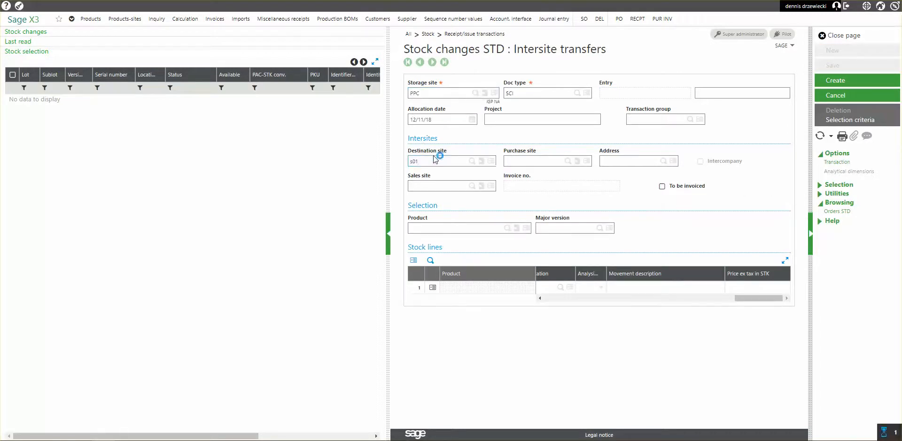
type("s01")
key("Tab")
left_click(450, 229)
key("Tab")
left_click(14, 99)
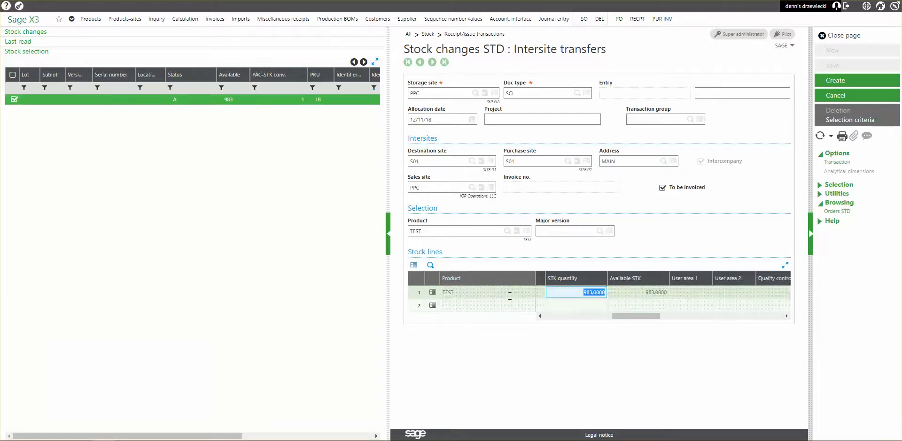
- Leave the TEST stock line's price ex tax empty and create the intersite transfer
key("Tab")
key("Tab")
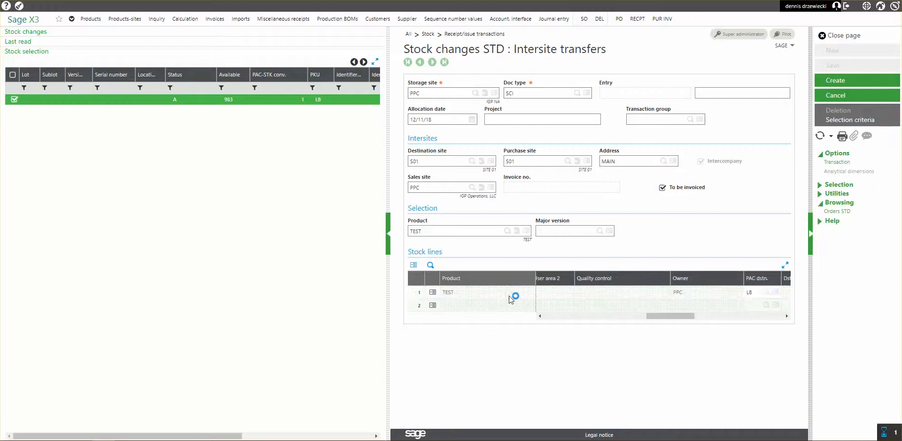
key("Tab")
key("Tab")
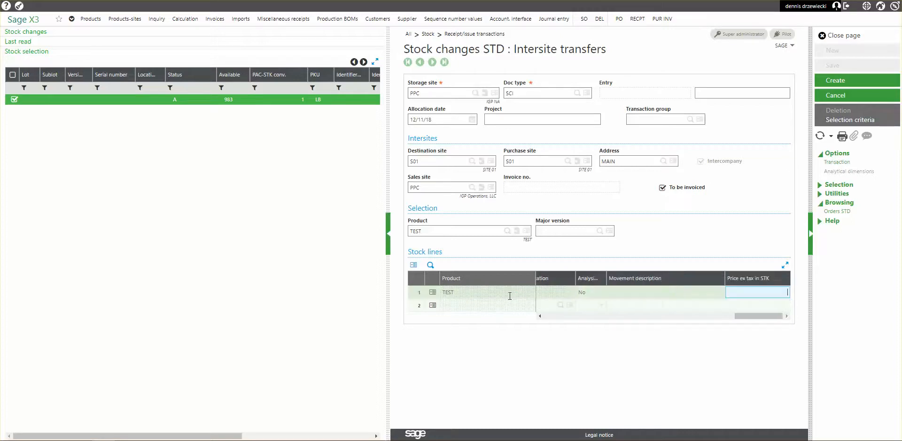
left_click(841, 82)
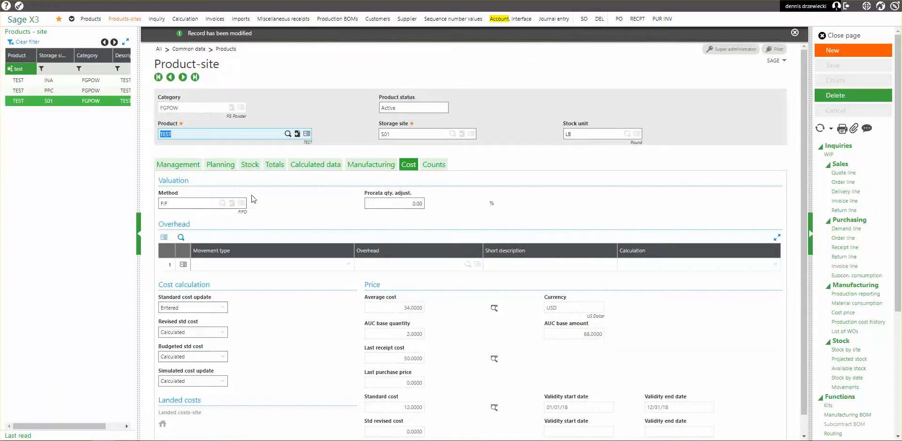
- Open the FIFO valuation method's primary rules from the product-site and add a receipt valuation exception for Intersite transfer receipt
left_click(232, 204)
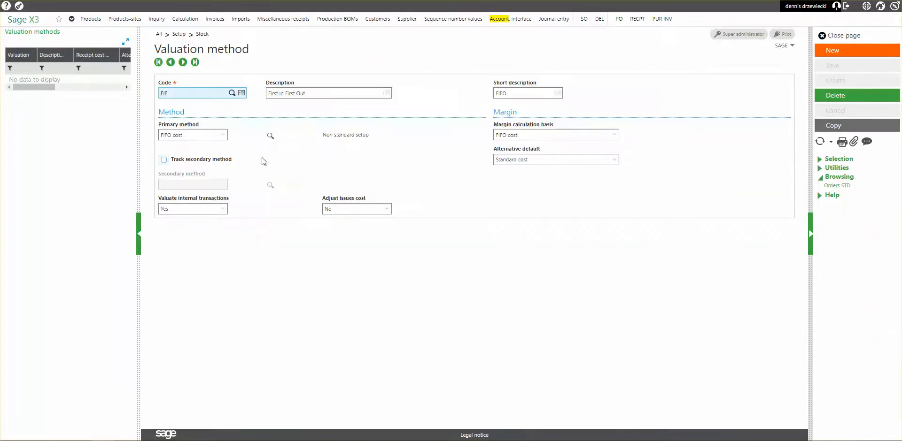
left_click(271, 136)
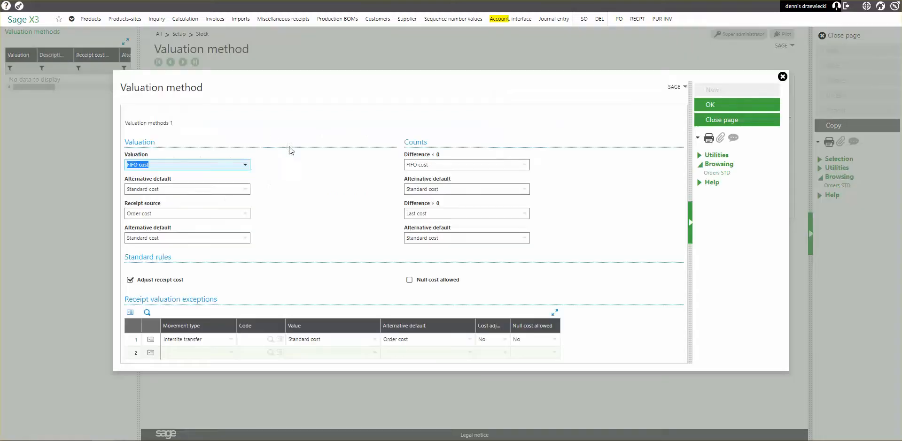
left_click(171, 342)
left_click(231, 355)
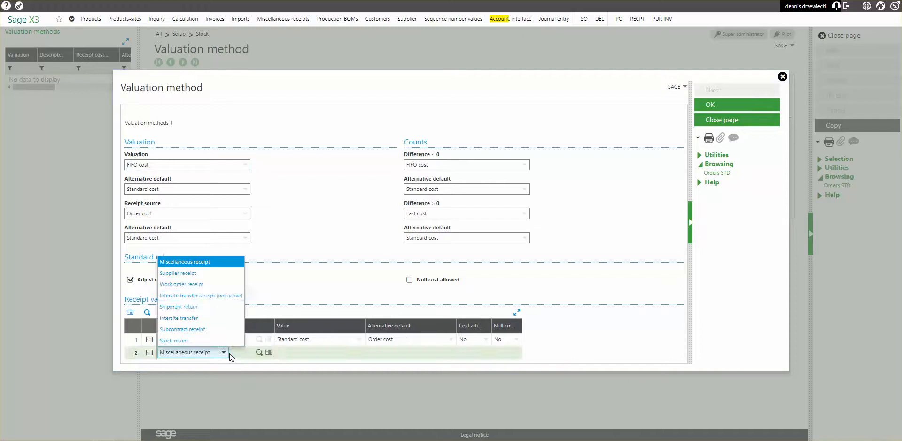
left_click(216, 297)
- Set the Intersite transfer receipt exception's value to Order cost with Standard cost as alternative default, and accept the rules
left_click(282, 353)
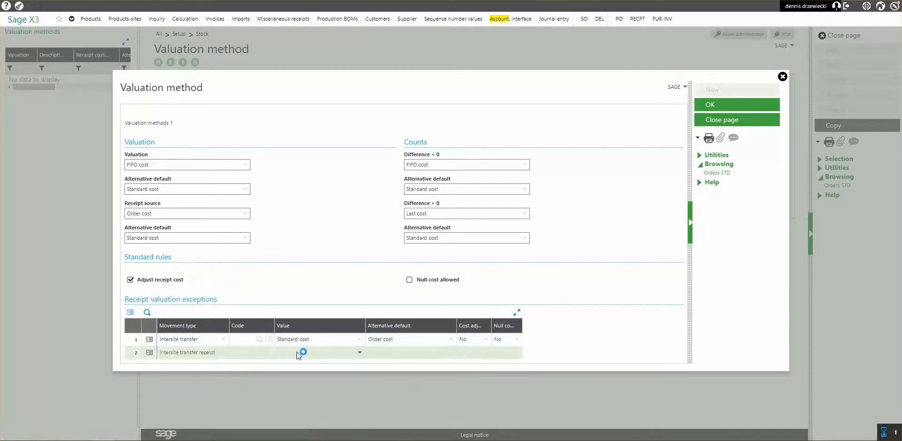
left_click(359, 353)
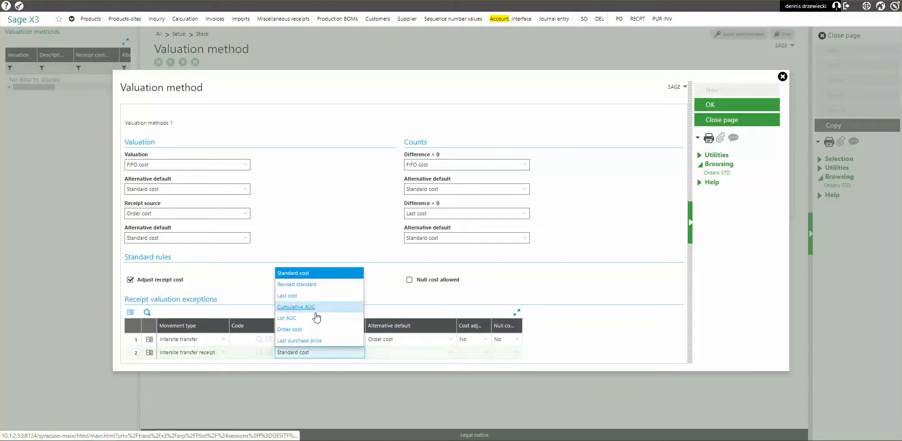
left_click(318, 330)
left_click(447, 351)
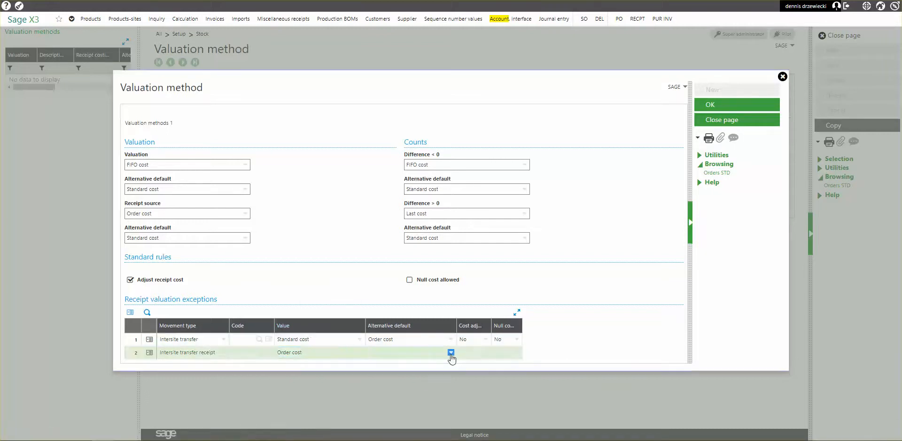
left_click(449, 352)
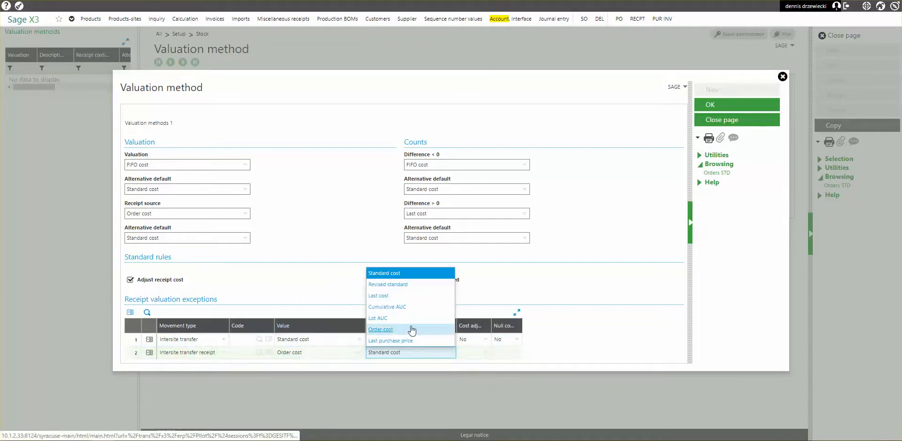
left_click(408, 273)
left_click(717, 106)
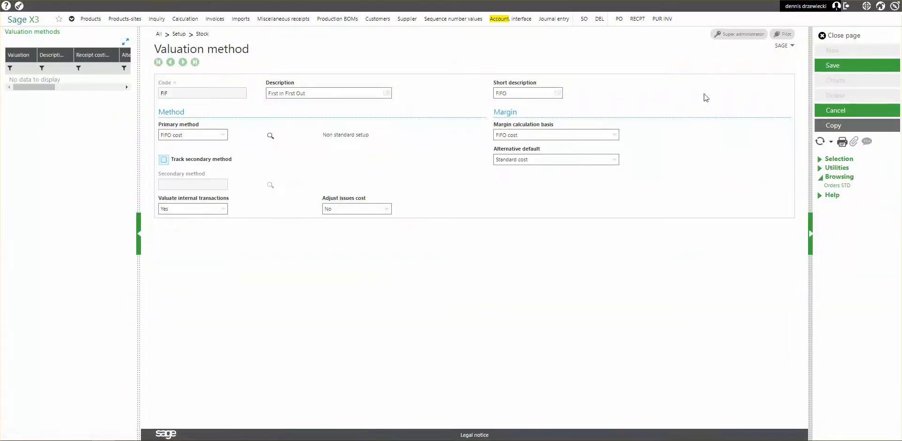
- Save the FIFO valuation method and close its page and the product-site page
key("ctrl+Tab")
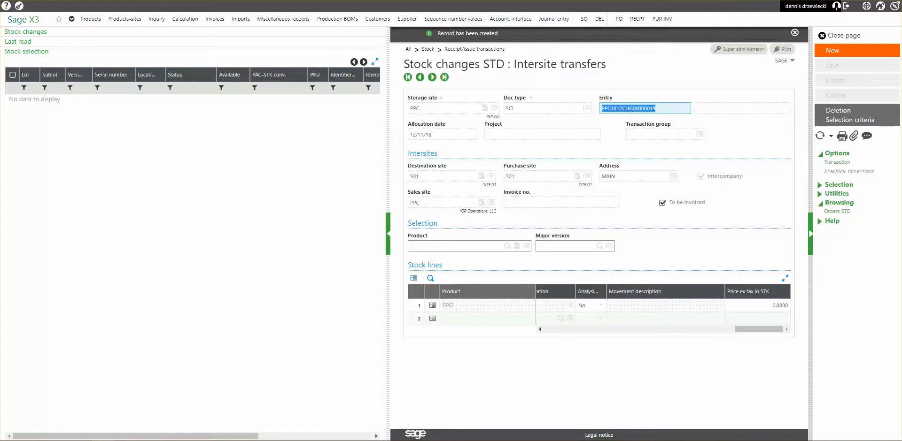
key("ctrl+shift+Tab")
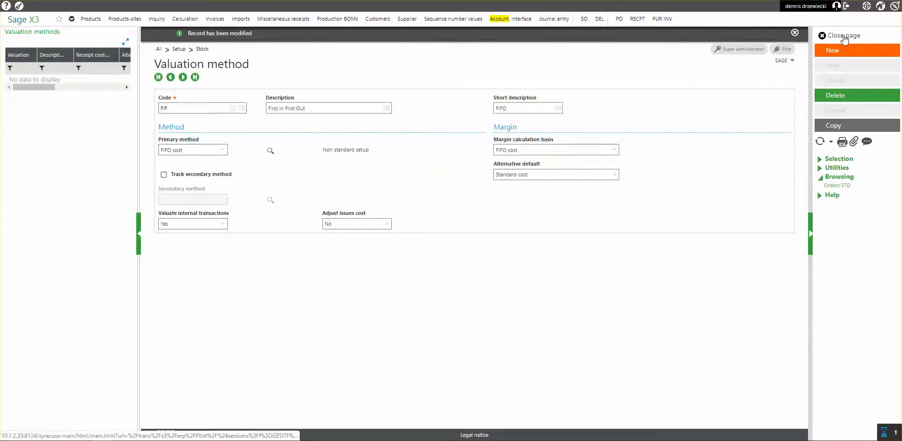
left_click(844, 37)
left_click(844, 36)
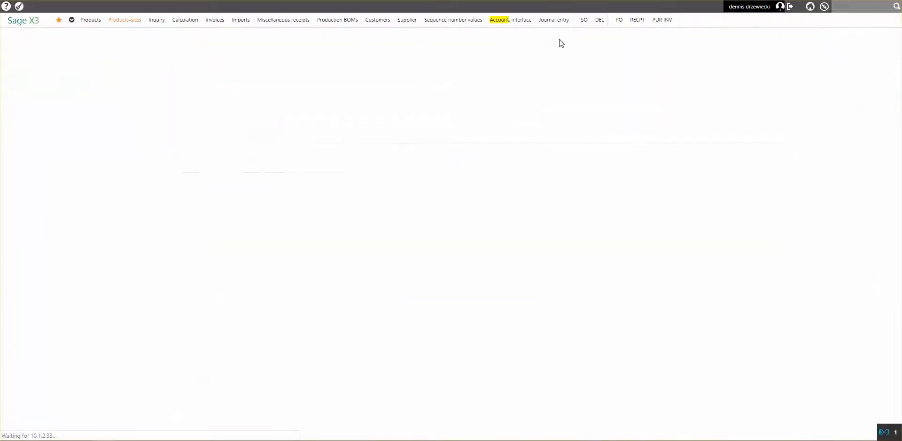
- Run the stock accounting interface for processing date 12/11/18 and close its log
left_click(519, 21)
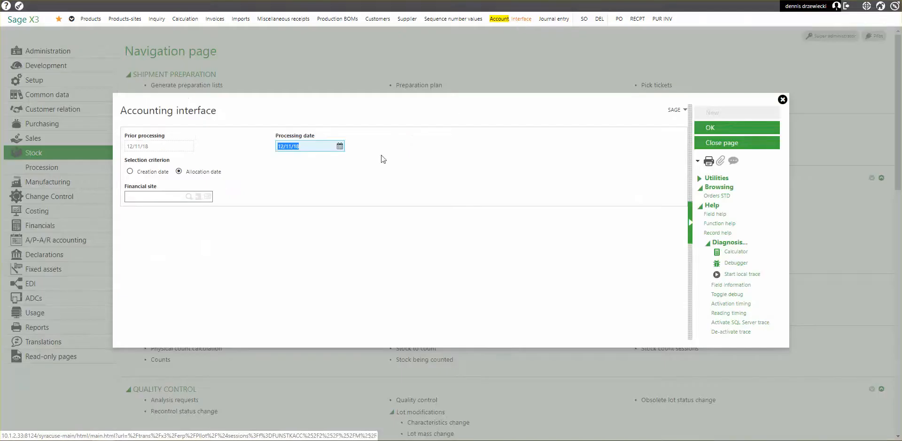
left_click(711, 127)
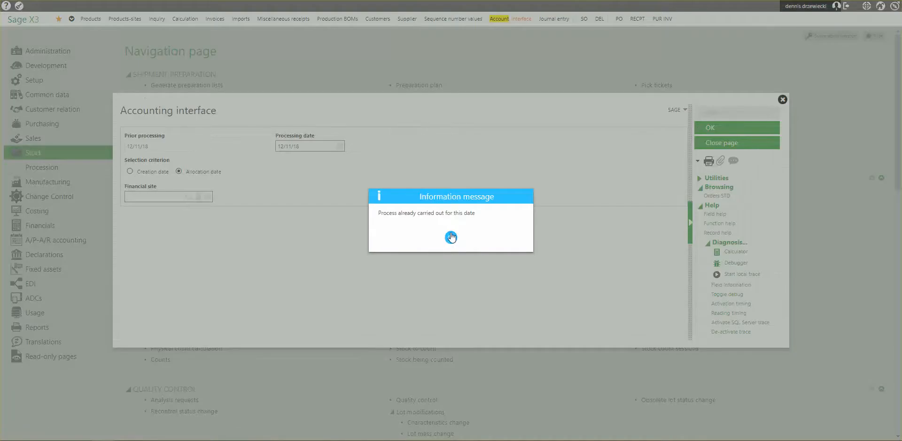
left_click(451, 237)
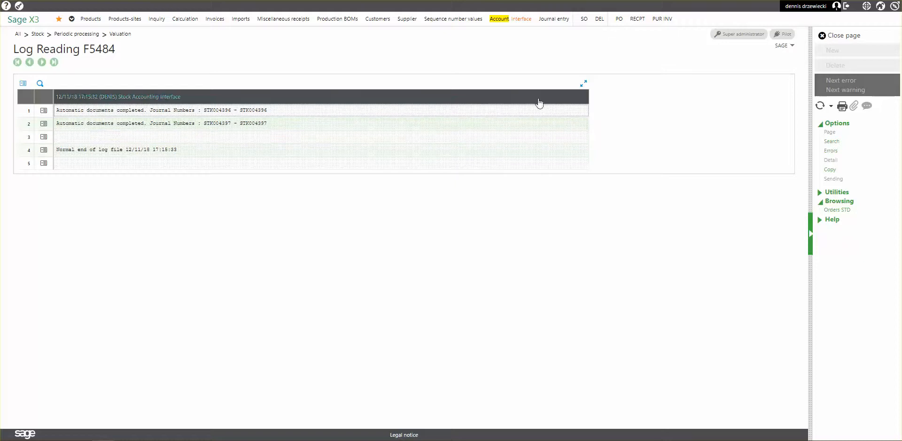
left_click(839, 35)
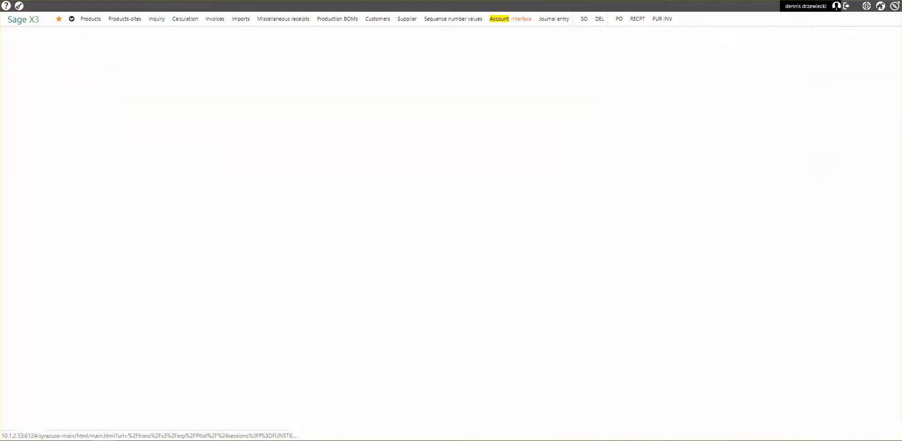
- Open the journal entries and filter them by accounting date 12/11/18 and reference "stock"
left_click(565, 20)
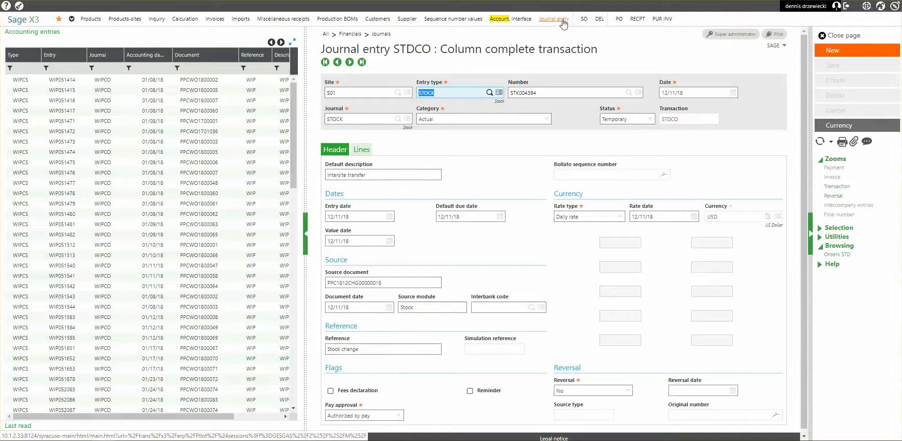
left_click(168, 69)
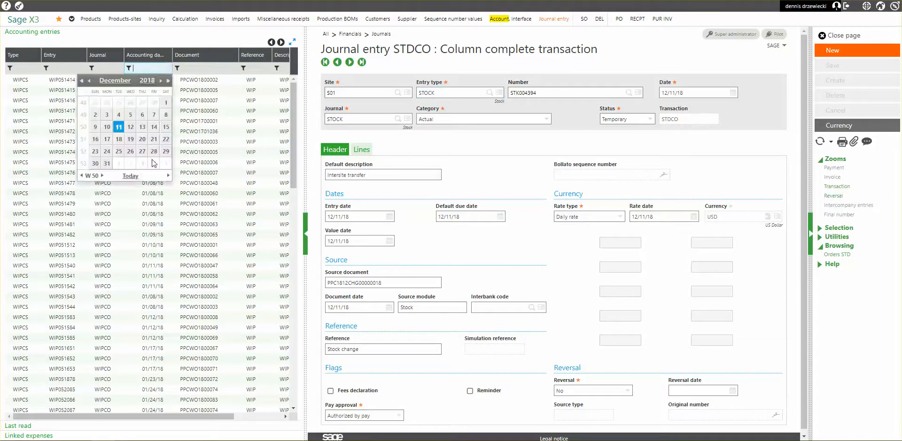
left_click(130, 176)
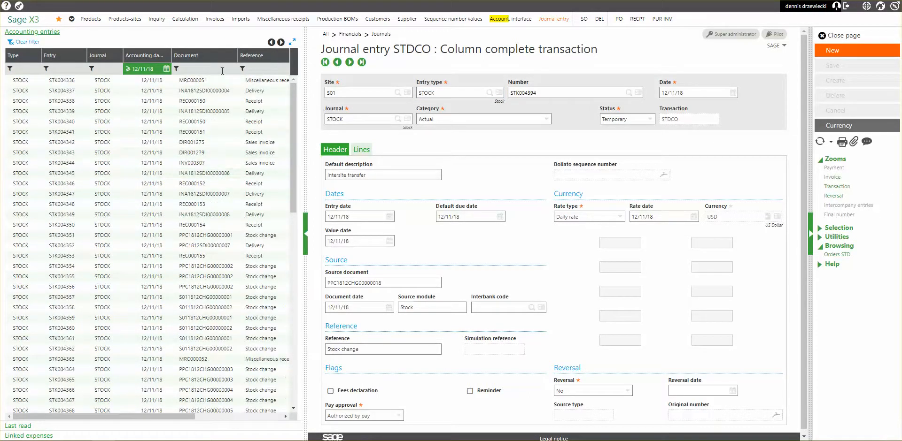
left_click(256, 71)
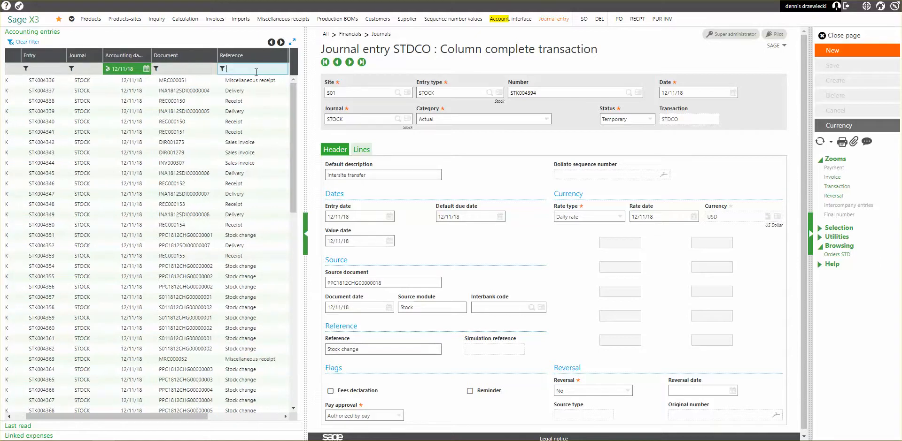
type("stock")
key("Return")
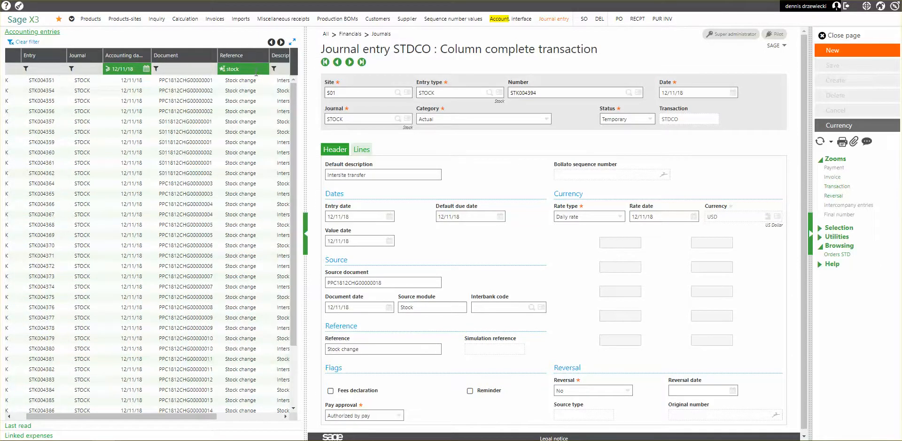
- Reapply the "stock" reference filter and open the last journal entry in the list, STK004397
scroll(197, 331, "down", 5)
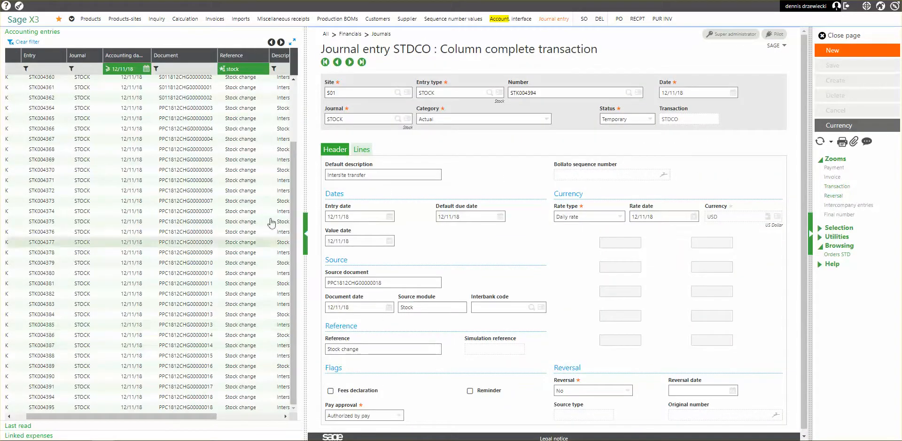
left_click(248, 69)
key("Return")
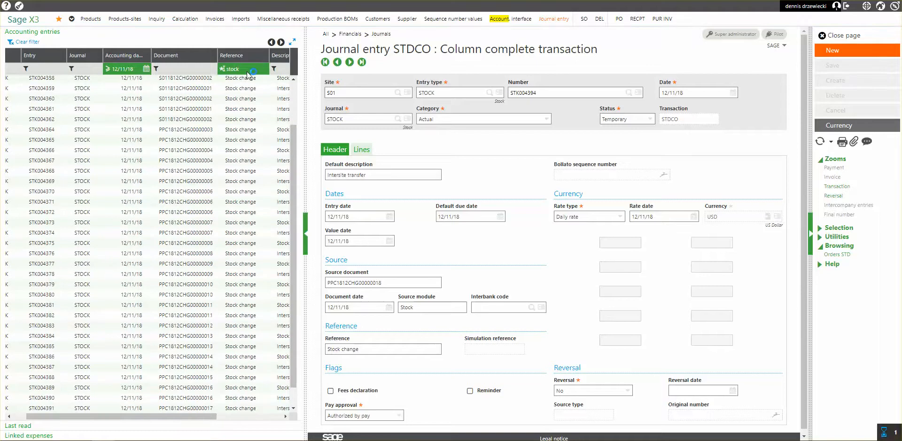
scroll(257, 393, "down", 2)
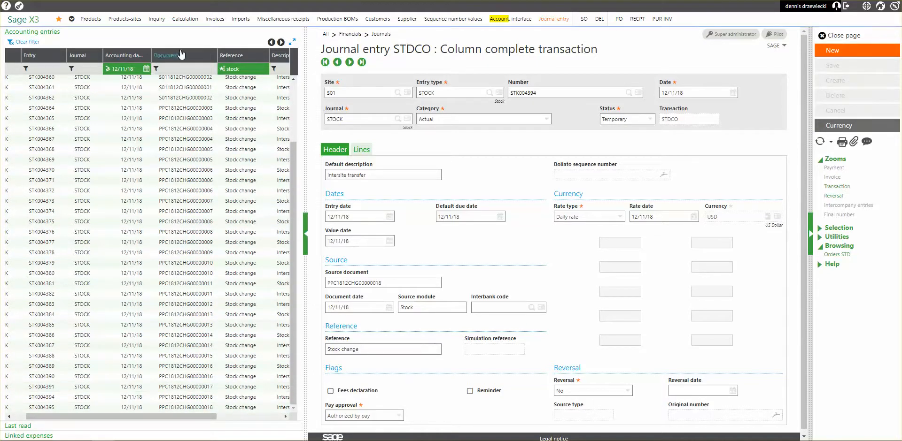
left_click(246, 69)
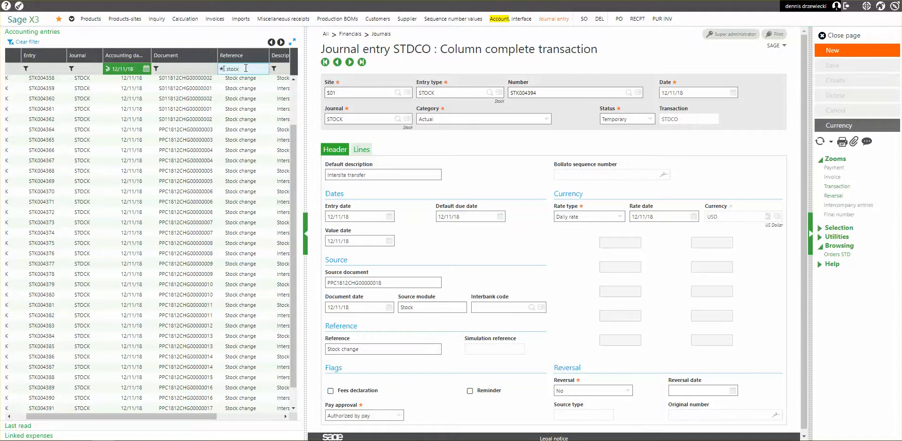
key("Return")
scroll(293, 281, "down", 3)
left_click(192, 408)
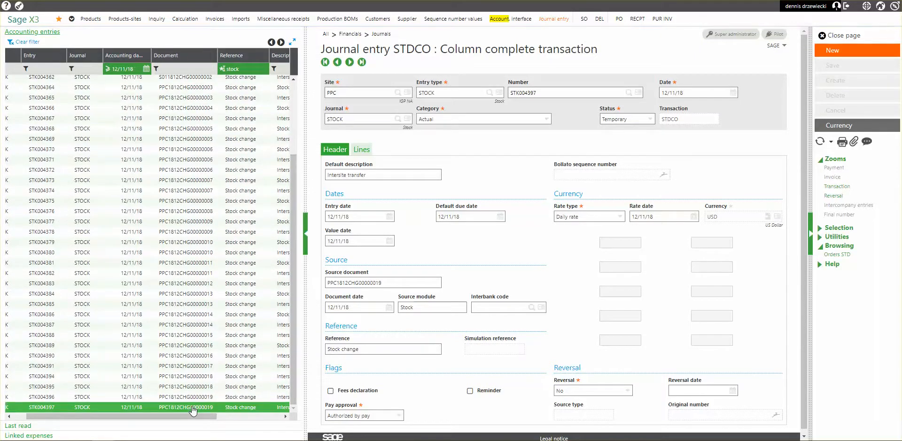
- Examine the accounting lines of journal entries STK004396 and STK004397 for the new transfer
left_click(193, 399)
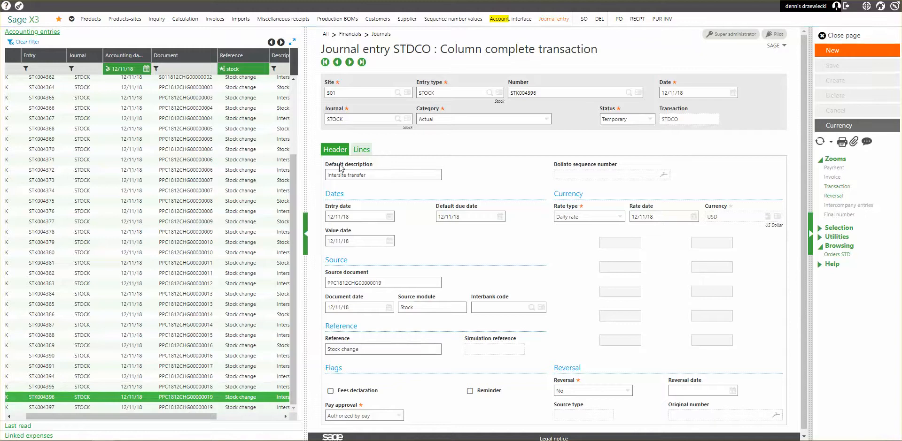
left_click(359, 150)
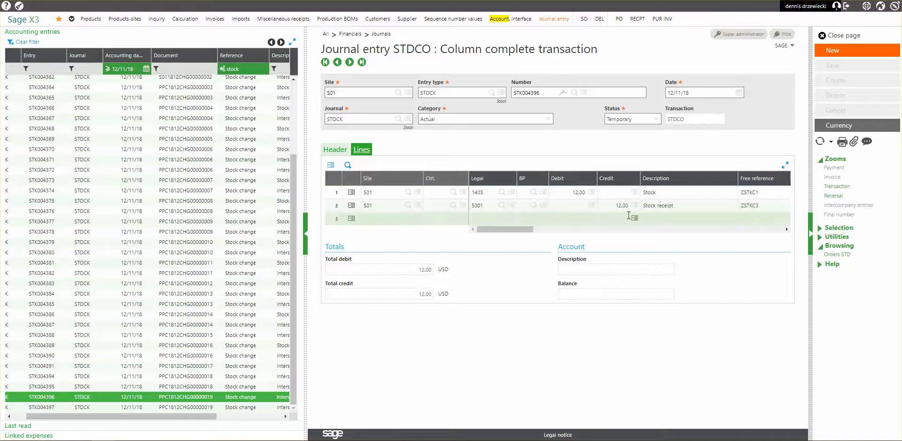
left_click(203, 407)
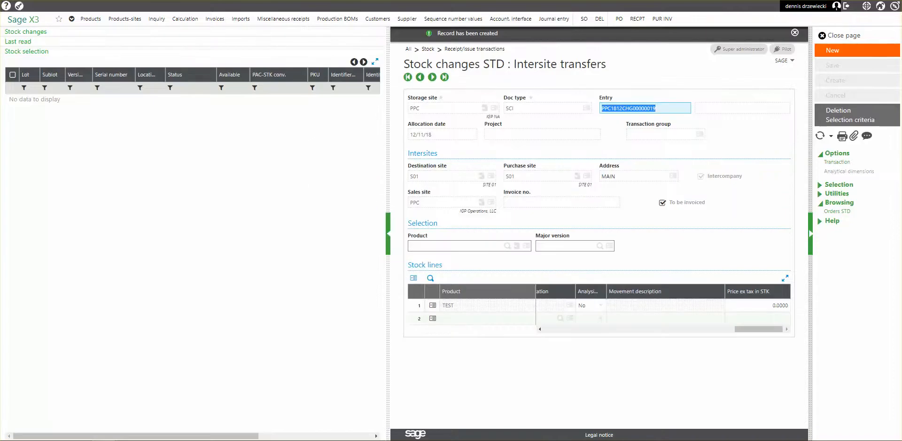
- Examine the valuation method and cost details of product TEST at storage site S01, leaving the intersite transfer and product-site records closed
left_click(838, 36)
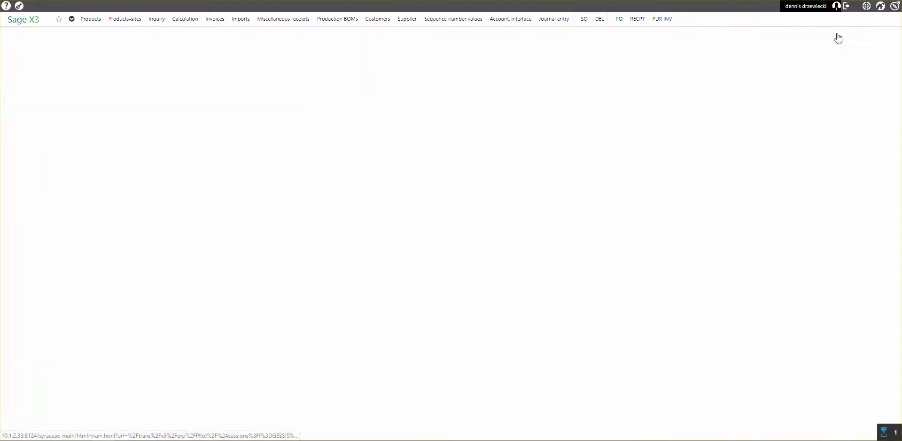
left_click(139, 21)
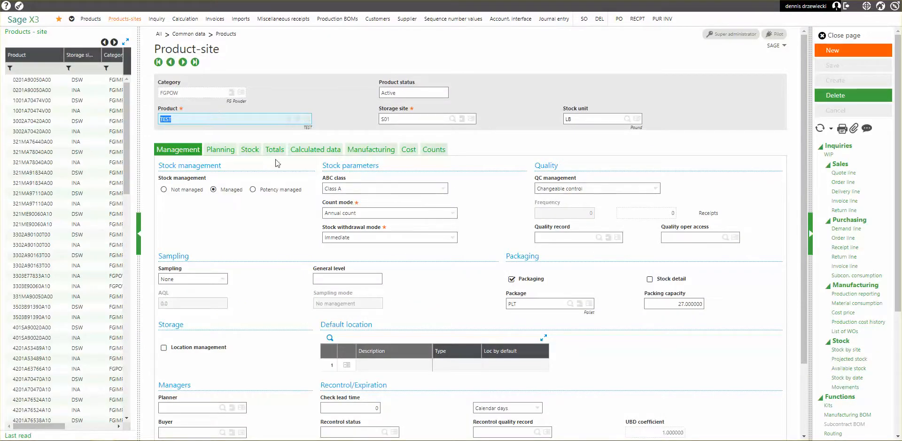
left_click(408, 149)
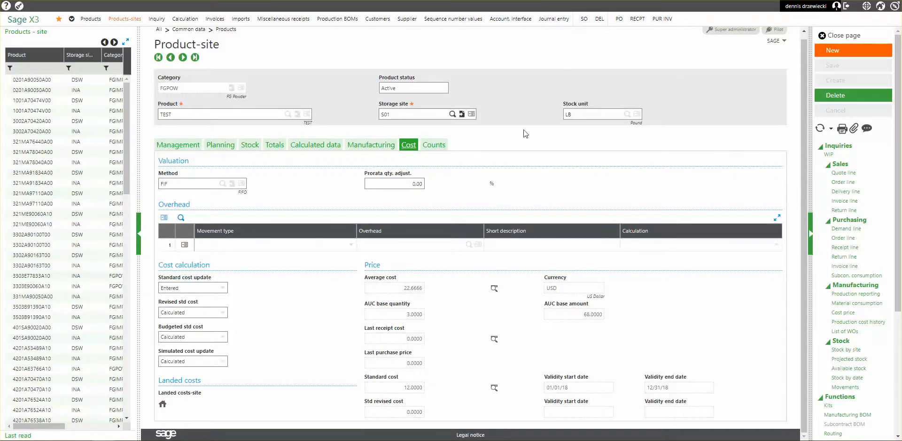
left_click(838, 36)
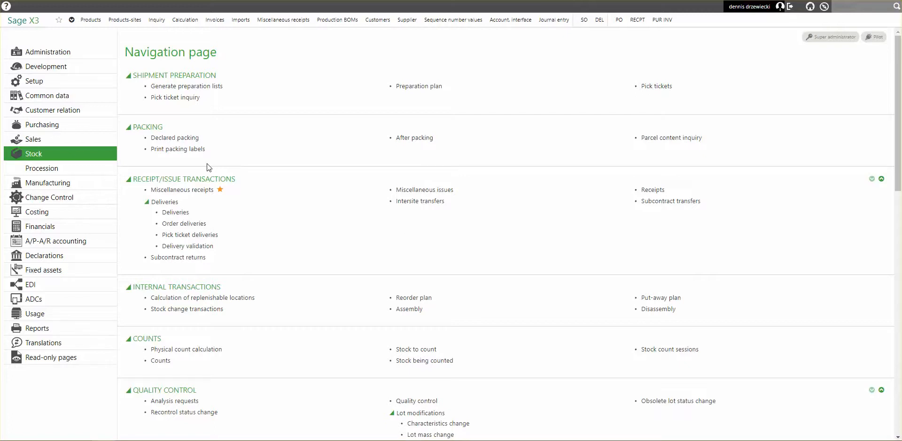
- Start a new full-entry purchase order for order site S01 with supplier PPC
left_click(77, 129)
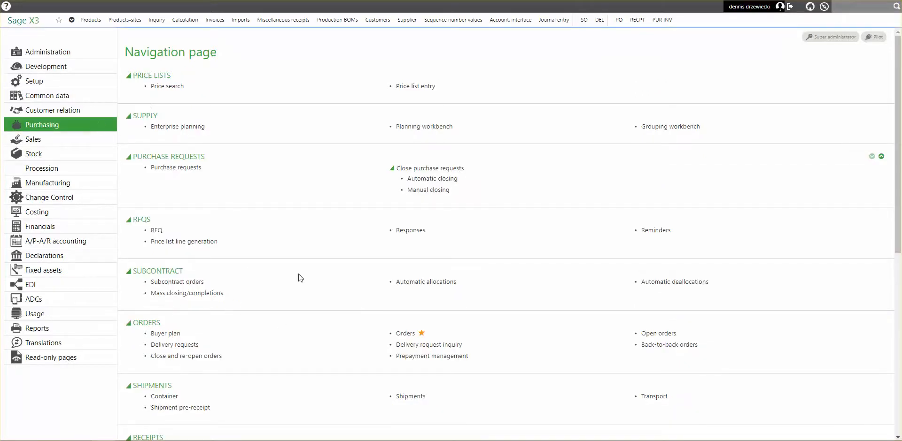
left_click(405, 334)
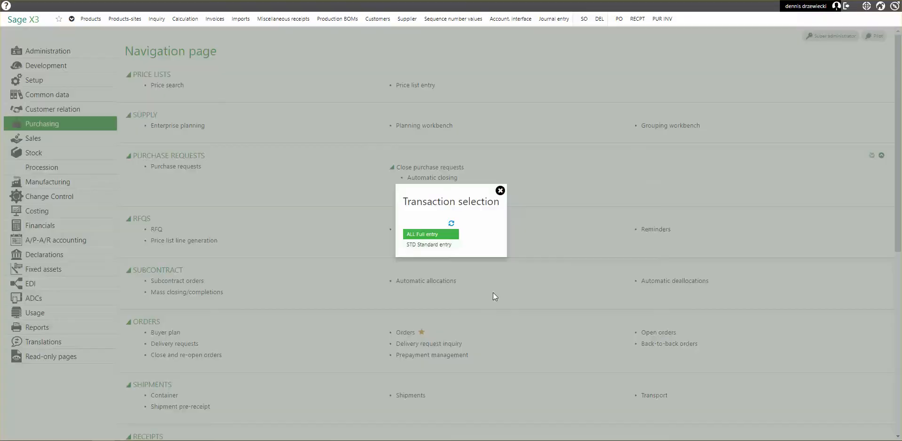
left_click(430, 234)
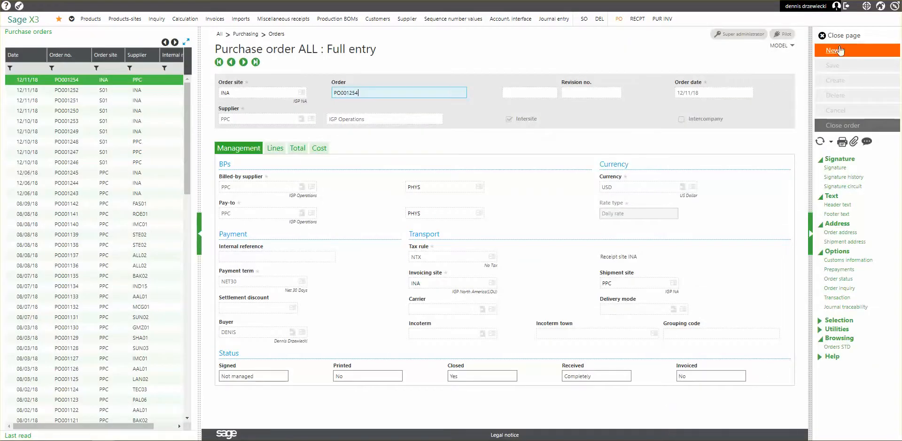
left_click(835, 50)
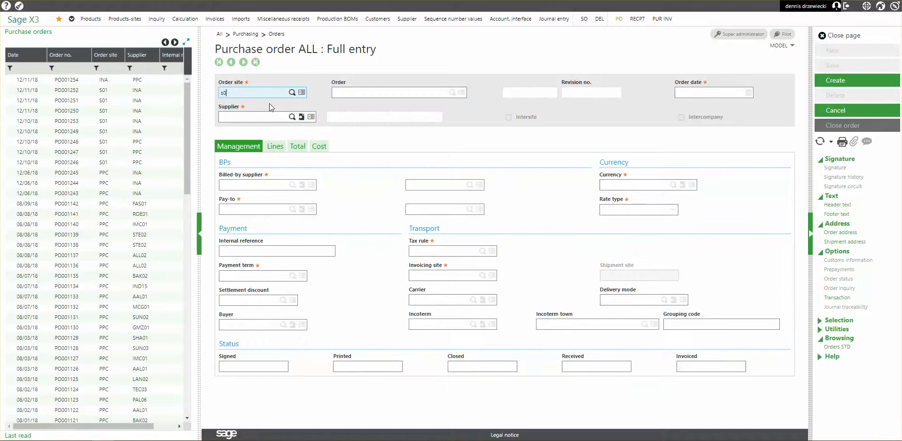
key("Tab")
left_click(242, 117)
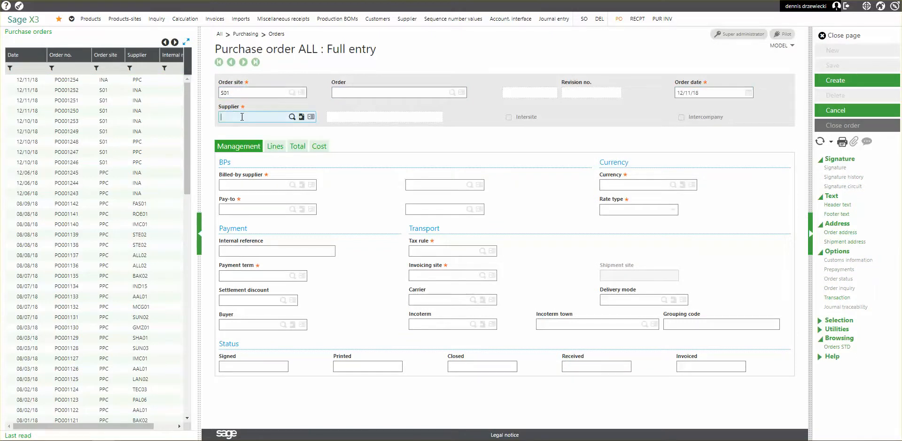
type("PPC")
key("Tab")
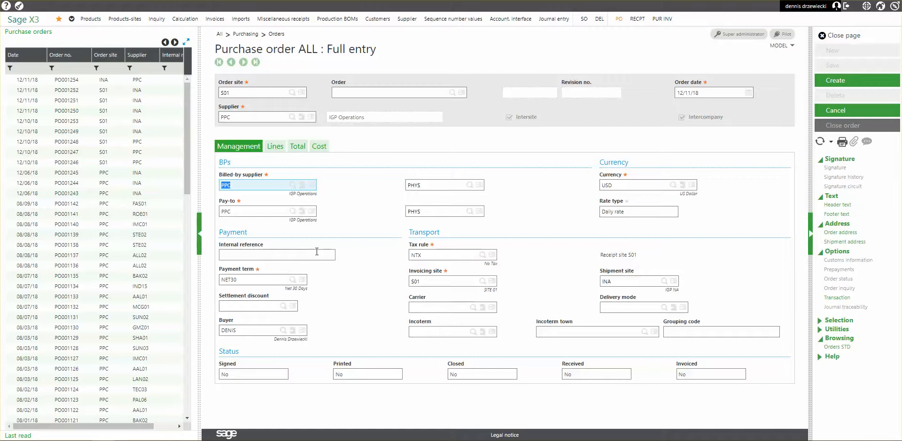
- Add an order line for product TEST with an ordered quantity of 1 and select its gross price
left_click(275, 146)
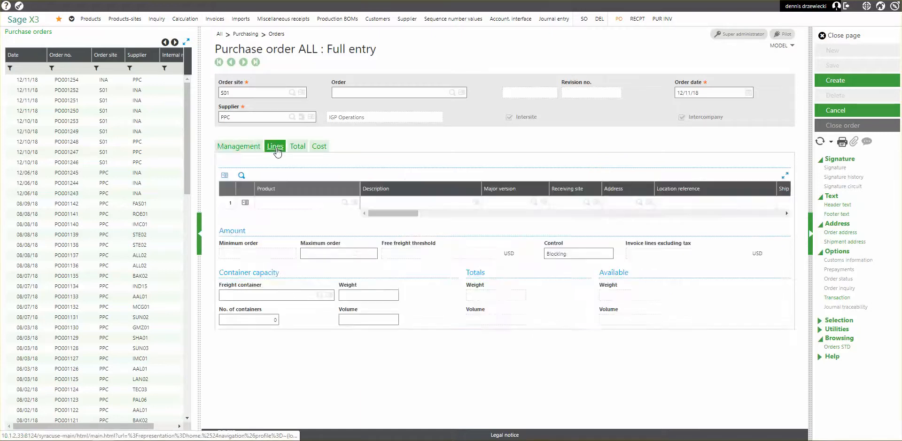
left_click(277, 201)
type("test")
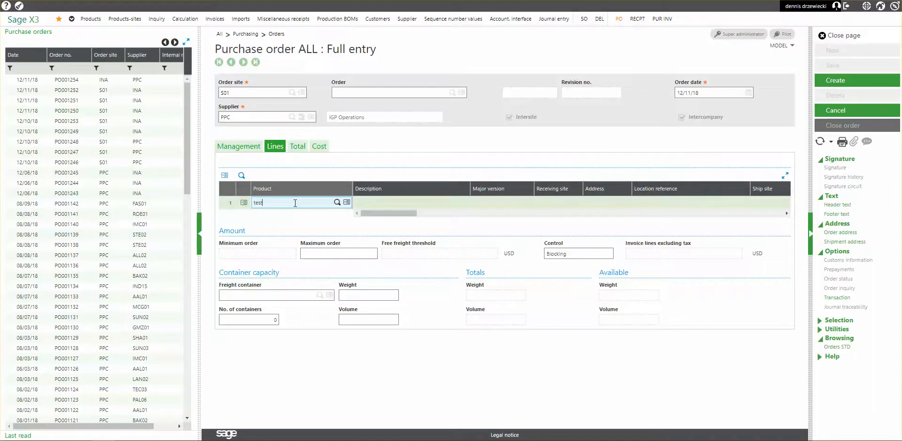
key("Tab")
left_click(435, 238)
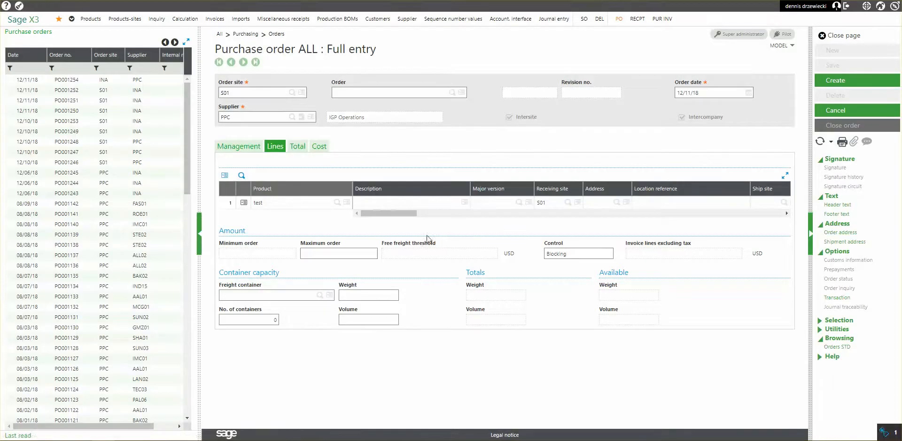
key("Tab")
key("Tab")
key("Tab")
key("Tab")
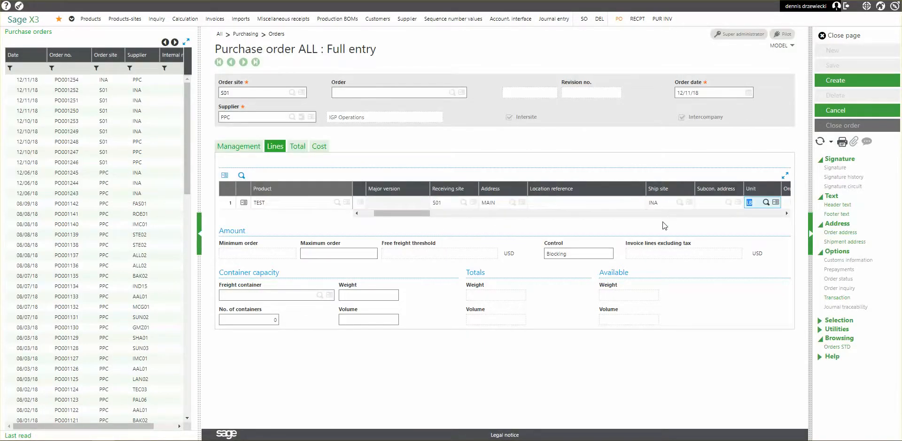
key("Tab")
type("1")
key("Tab")
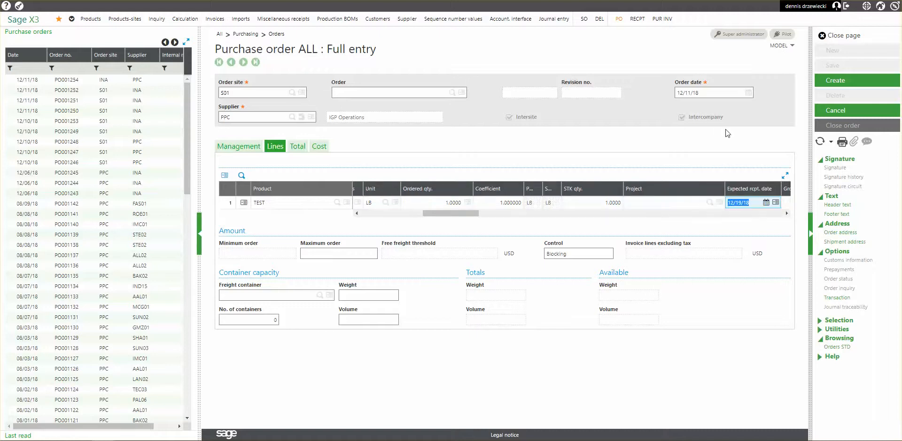
left_click_drag(449, 213, 485, 214)
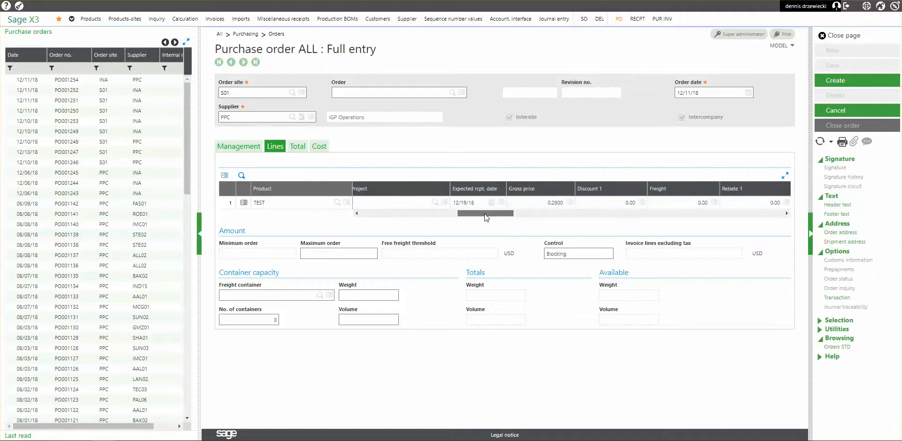
left_click(554, 203)
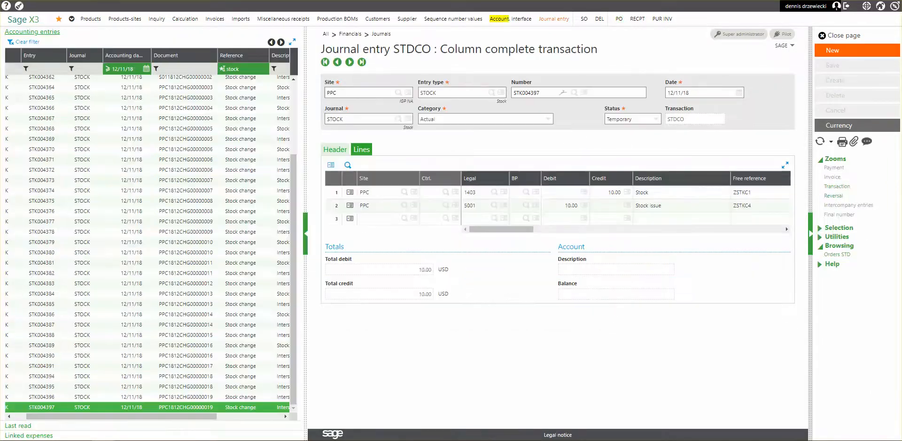
- Close the journal entry and examine the TEST price in the sales price list T40 Inter Company
left_click(839, 35)
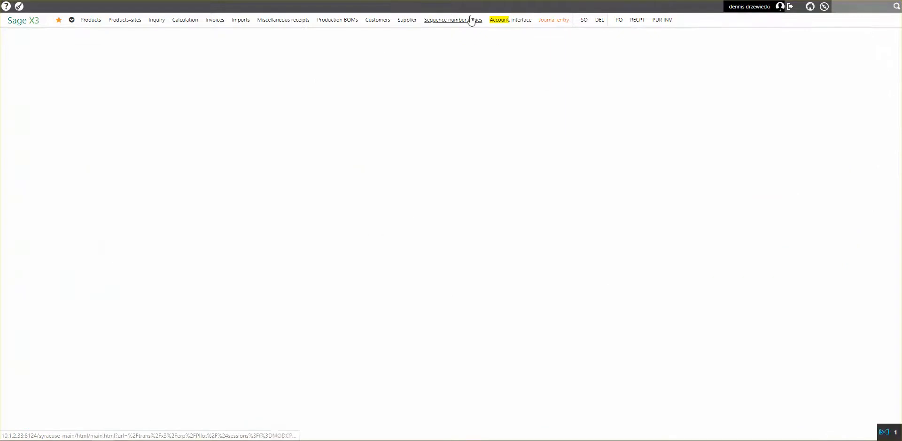
left_click(75, 141)
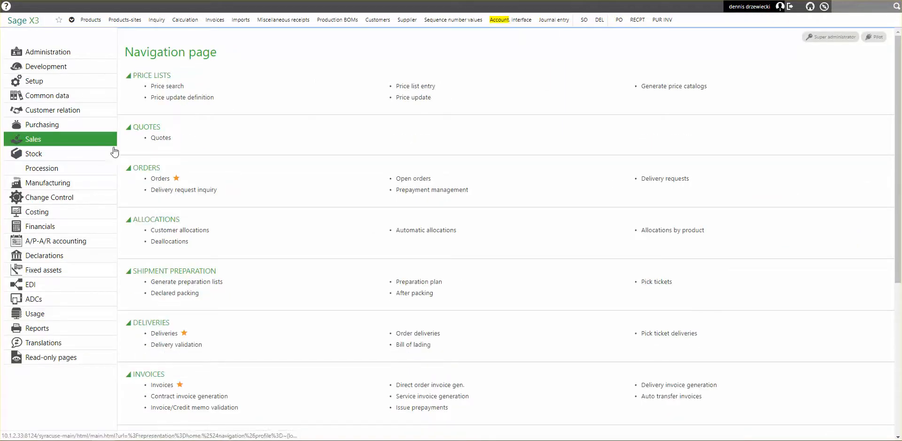
left_click(85, 124)
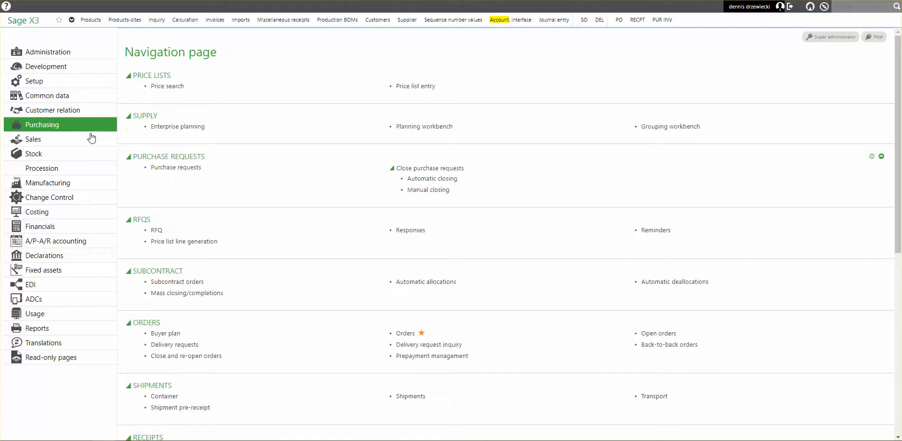
left_click(93, 139)
left_click(416, 86)
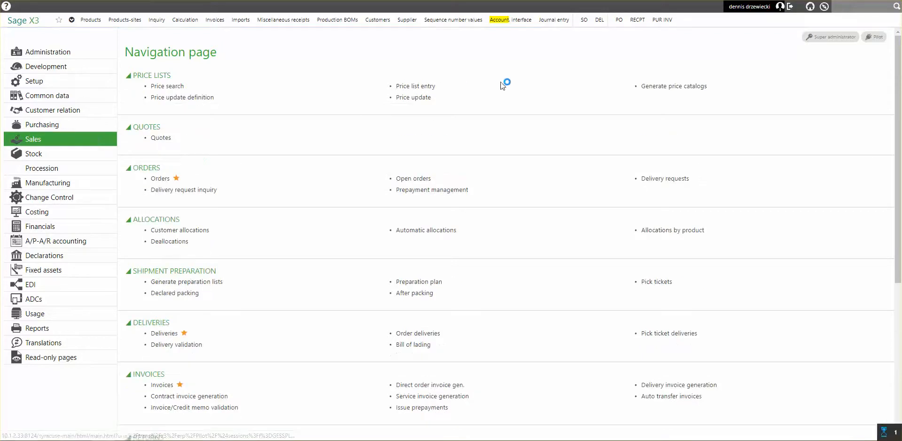
left_click(439, 337)
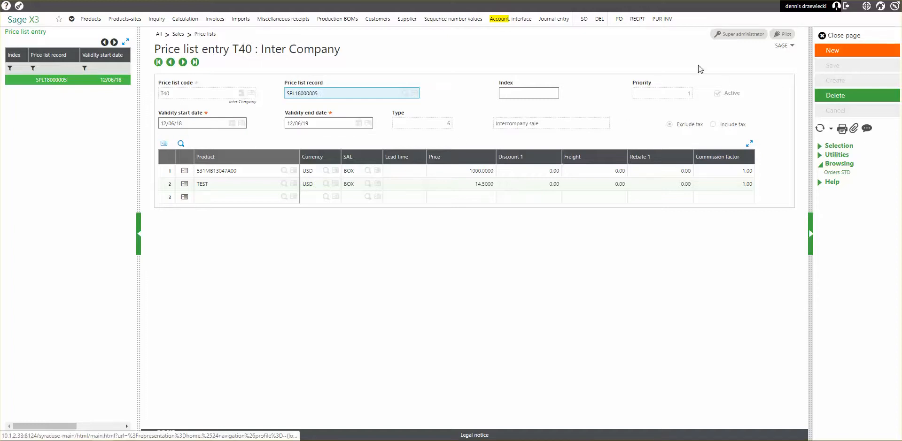
left_click(841, 36)
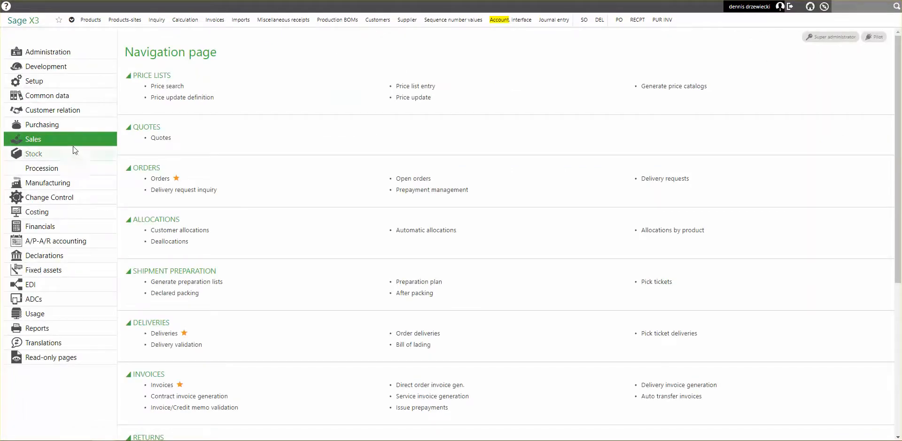
- Open the T40 Inter-company price list from Purchasing and check the price line for product TEST
left_click(81, 130)
left_click(423, 87)
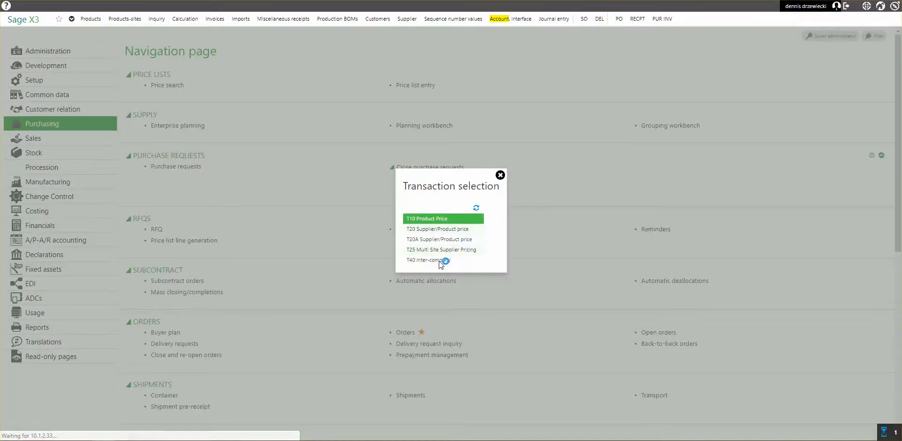
left_click(439, 261)
left_click(437, 185)
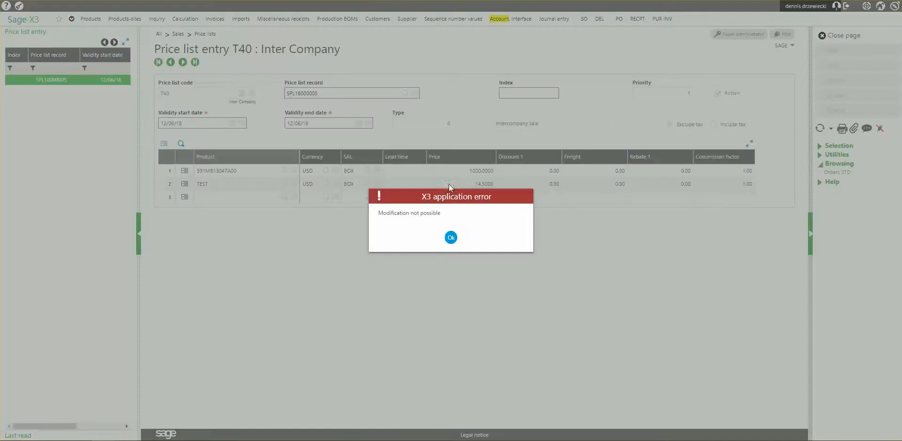
left_click(451, 238)
left_click(230, 188)
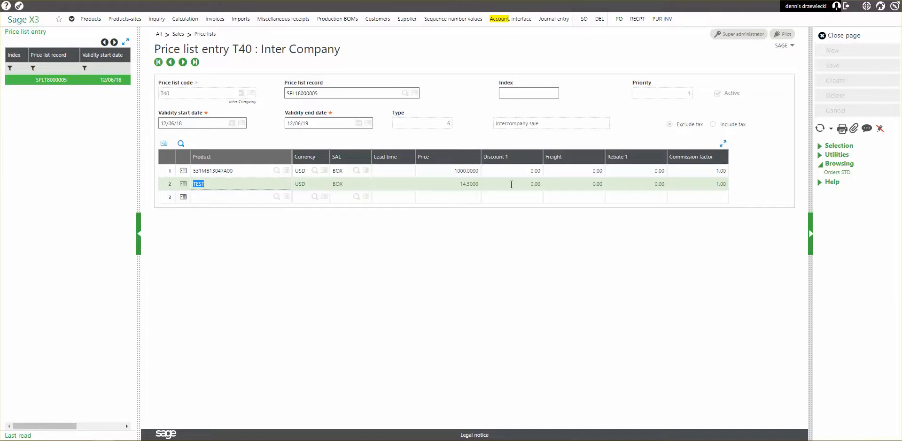
left_click(832, 35)
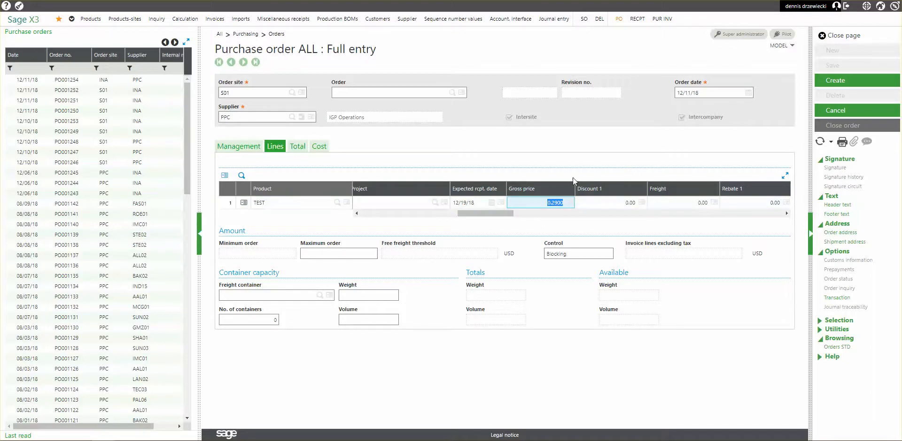
- Set the TEST line's gross price to 1.0, create the purchase order and close its log
type("1.0")
key("Tab")
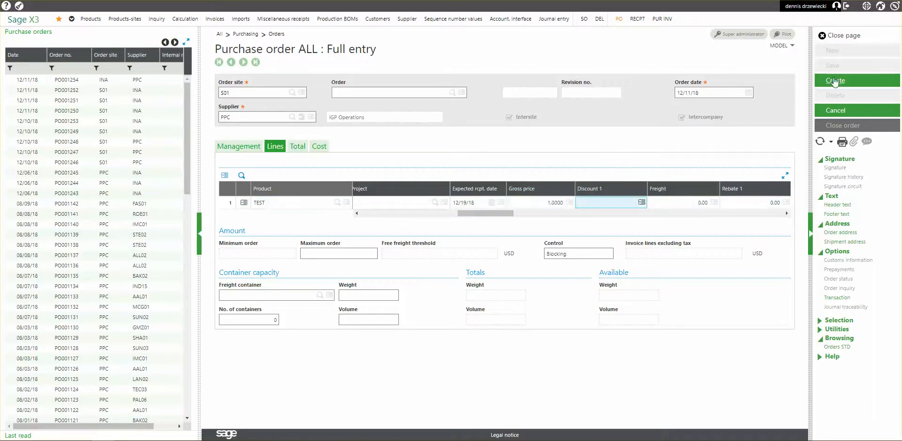
left_click(838, 81)
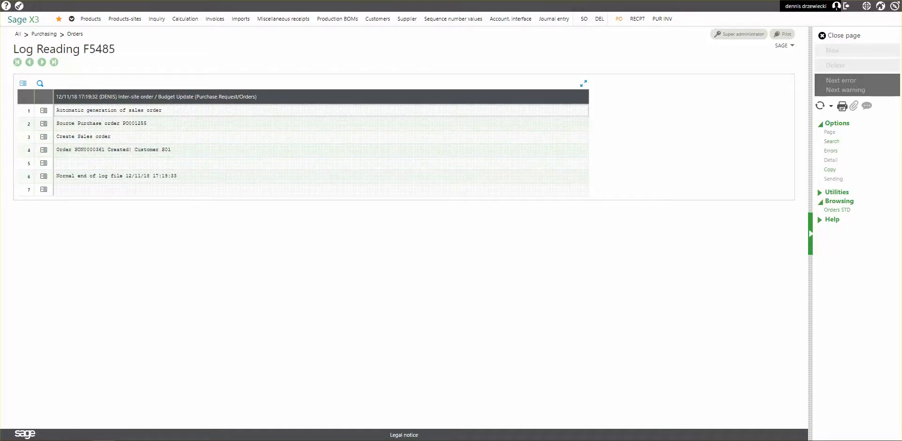
left_click(843, 37)
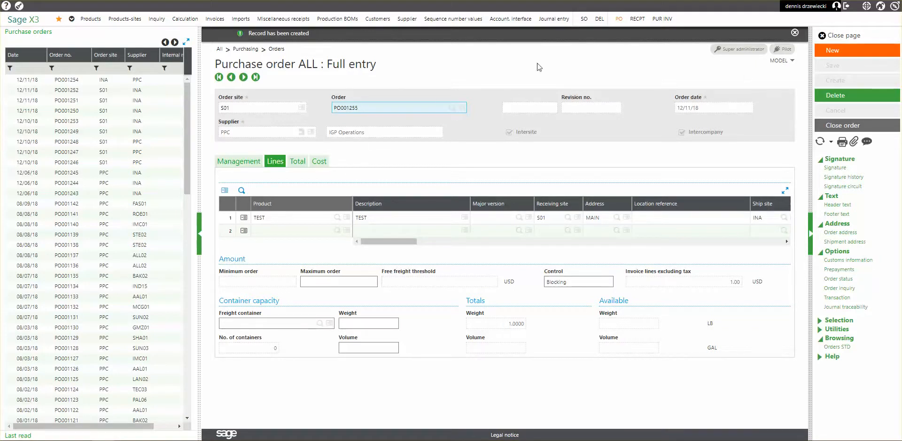
- Check the gross price on the TEST line of the newest S01 sales order and create a delivery from that order
left_click(841, 36)
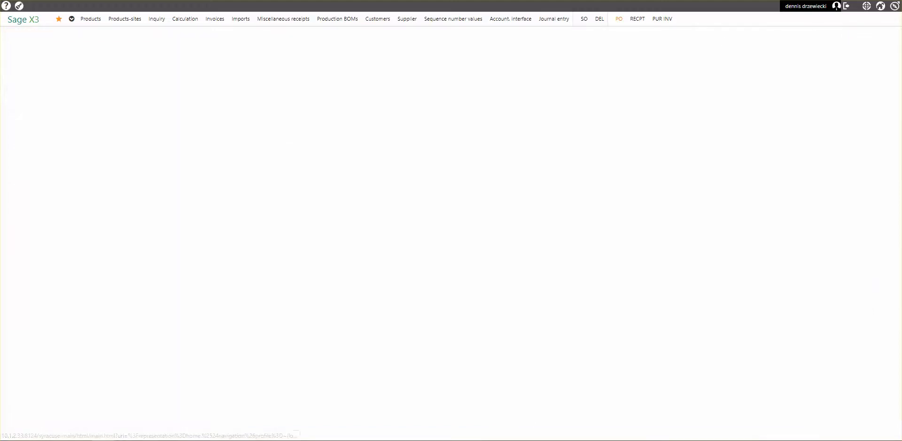
left_click(585, 23)
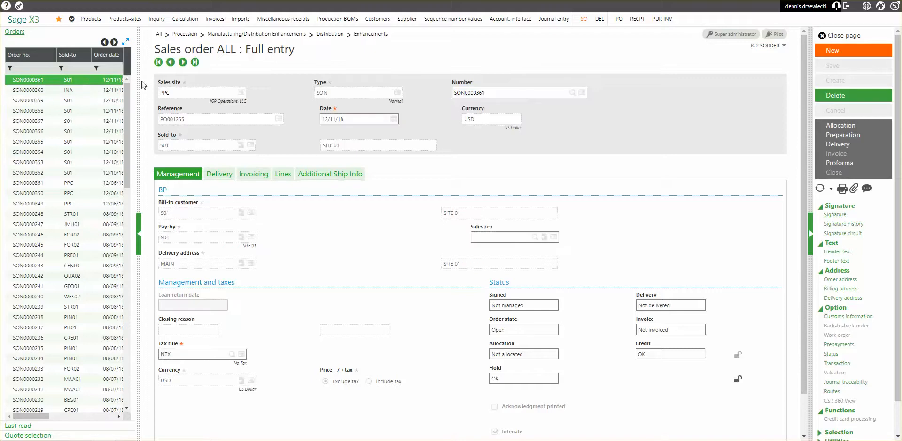
left_click(282, 175)
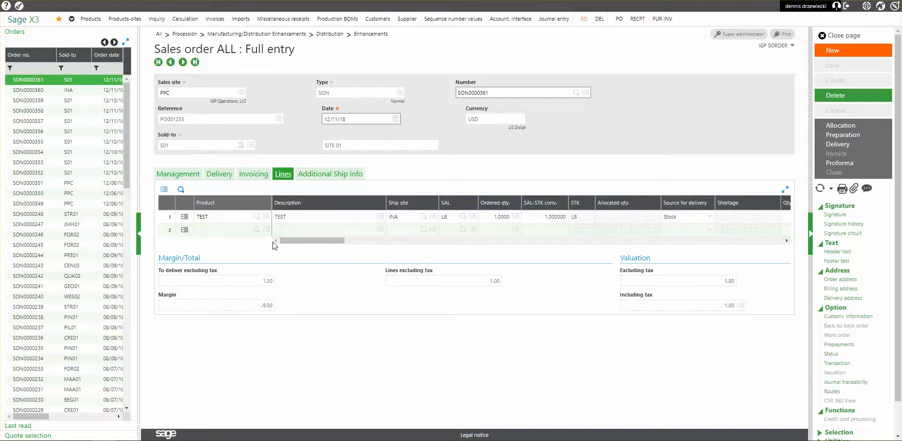
left_click_drag(298, 241, 341, 241)
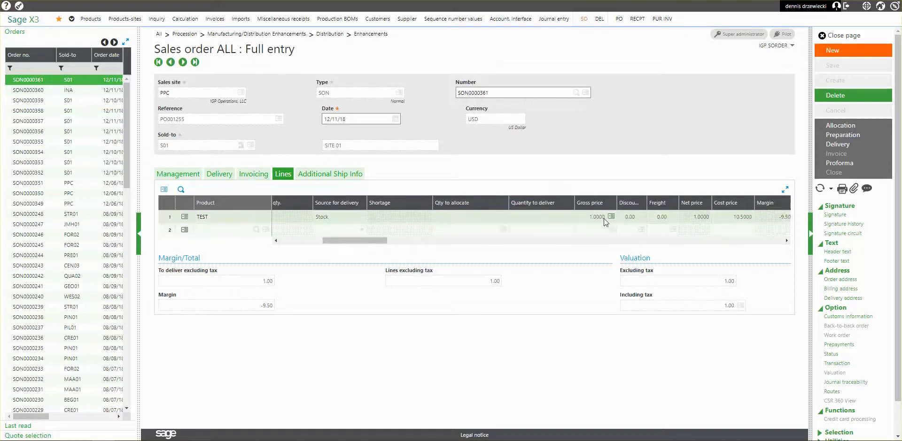
left_click(838, 145)
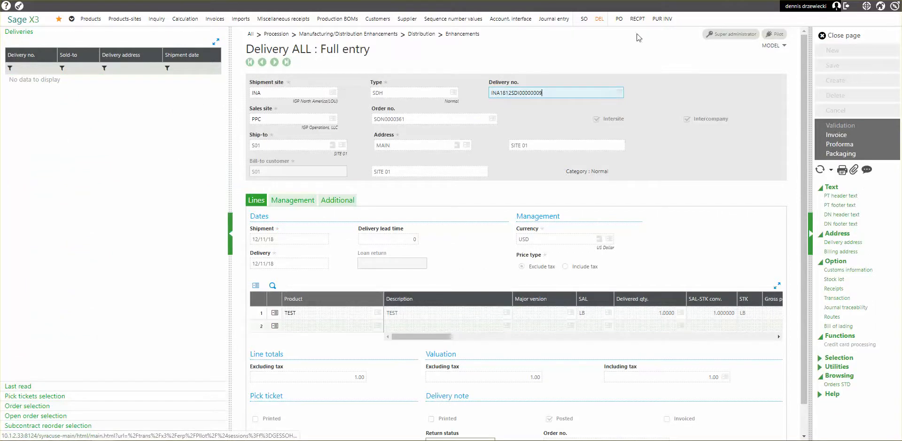
- Close the delivery and sales order, start a new purchase receipt for receiving site INA and supplier PPC, and list its selectable deliveries
left_click(838, 36)
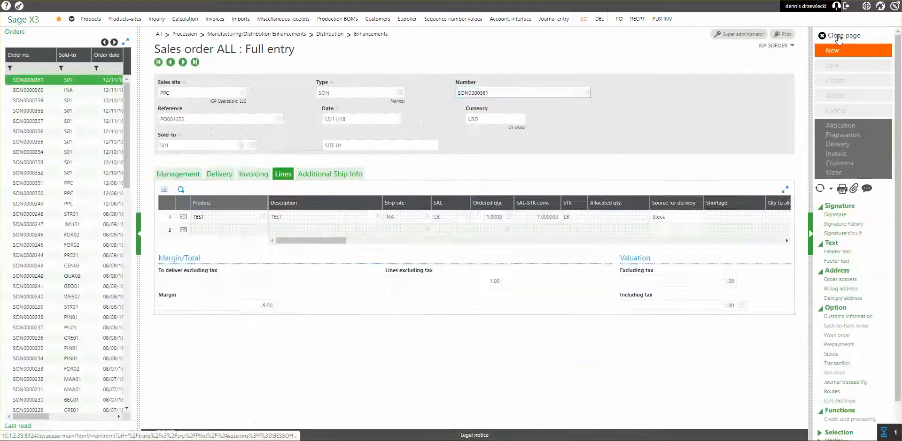
left_click(839, 37)
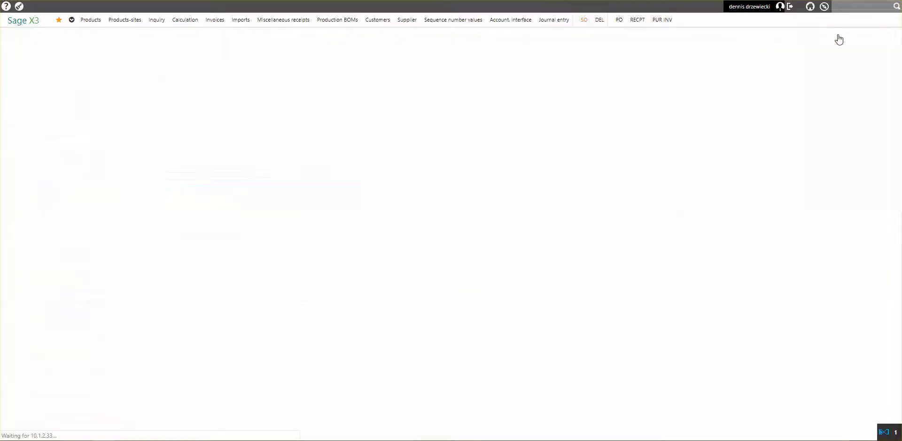
left_click(637, 21)
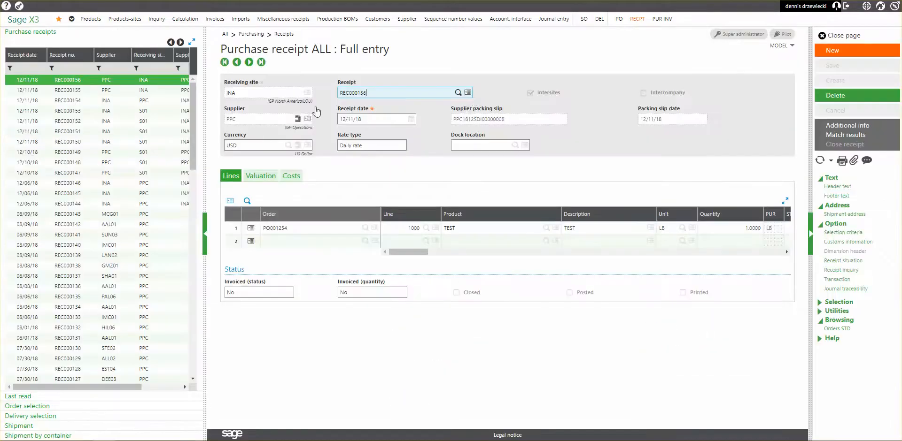
left_click(830, 50)
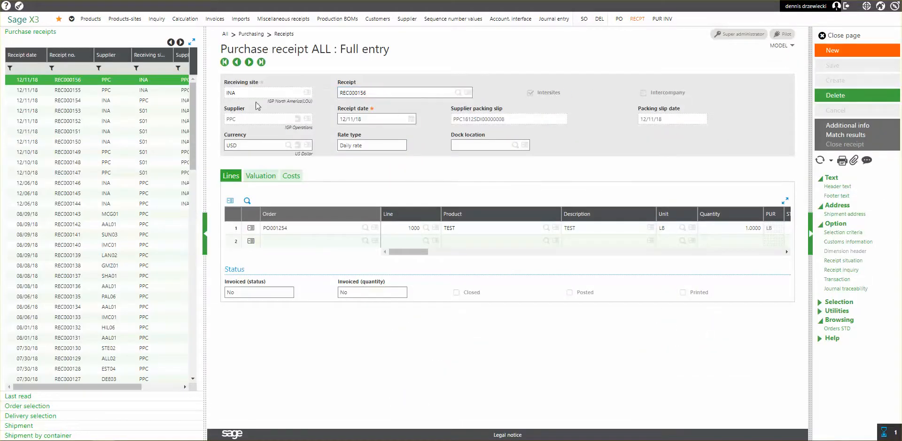
type("INA")
key("Tab")
type("PPC")
key("Tab")
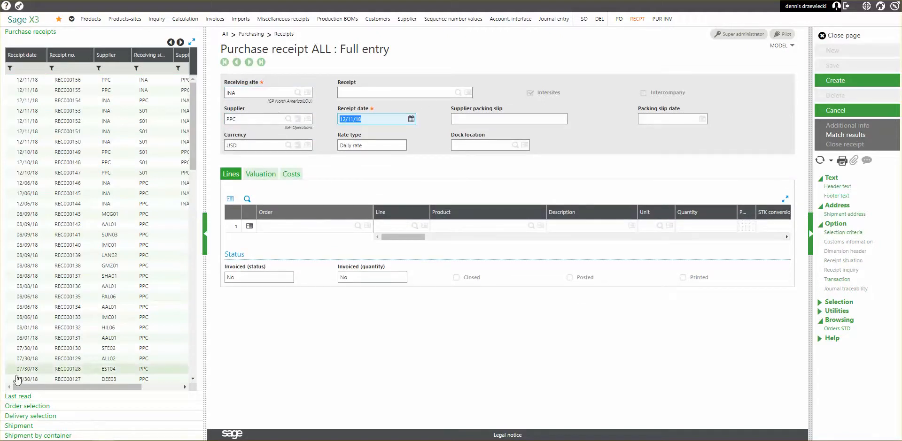
left_click(30, 416)
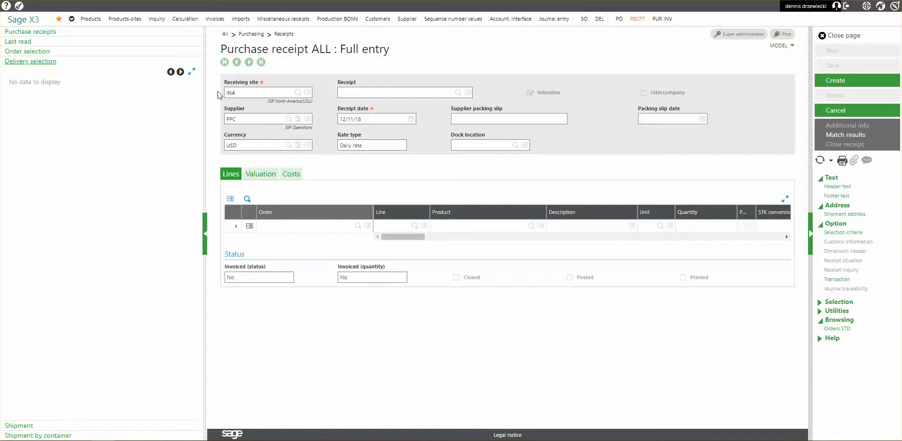
- Change the receiving site to S01, pick the 12/11/2018 delivery shipped from INA, create the receipt and close the label printing and receipt pages
left_click(260, 93)
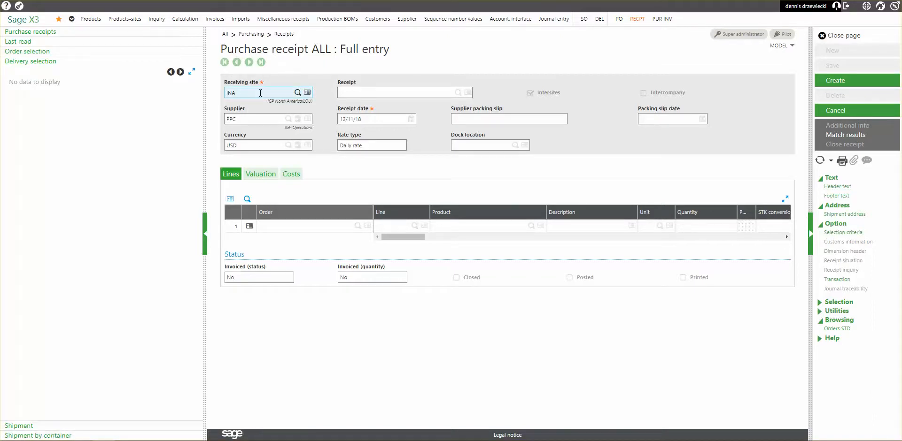
left_click_drag(260, 93, 215, 91)
type("101")
key("Tab")
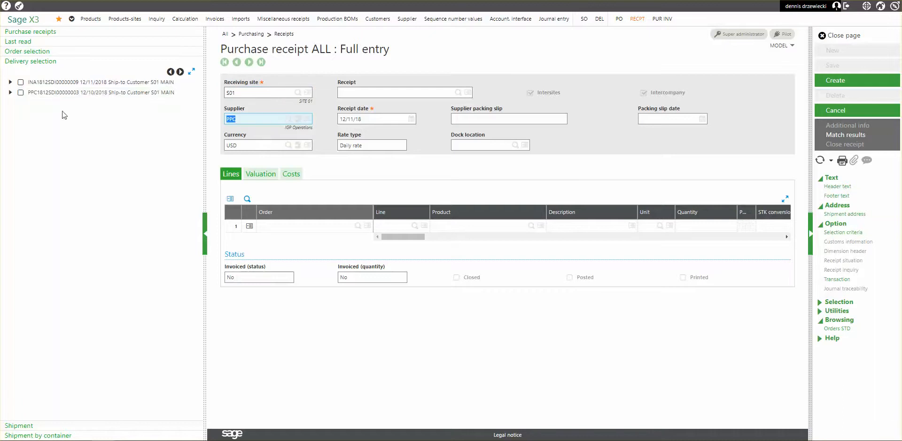
left_click(21, 83)
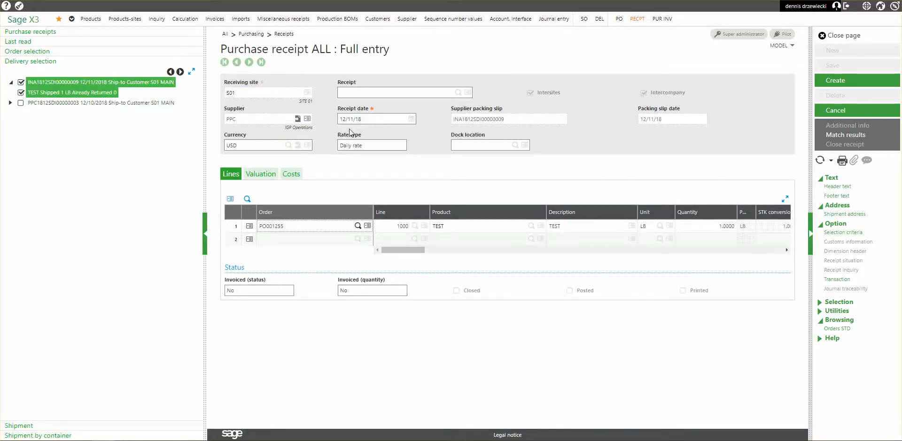
left_click(848, 80)
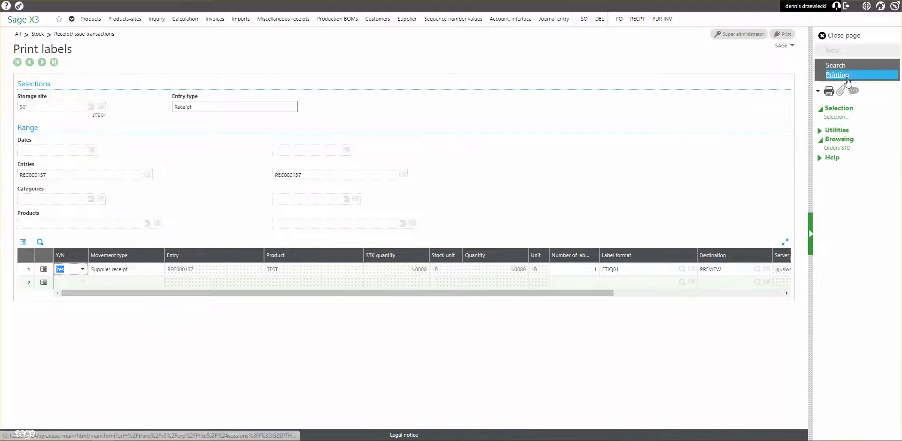
left_click(839, 36)
left_click(839, 36)
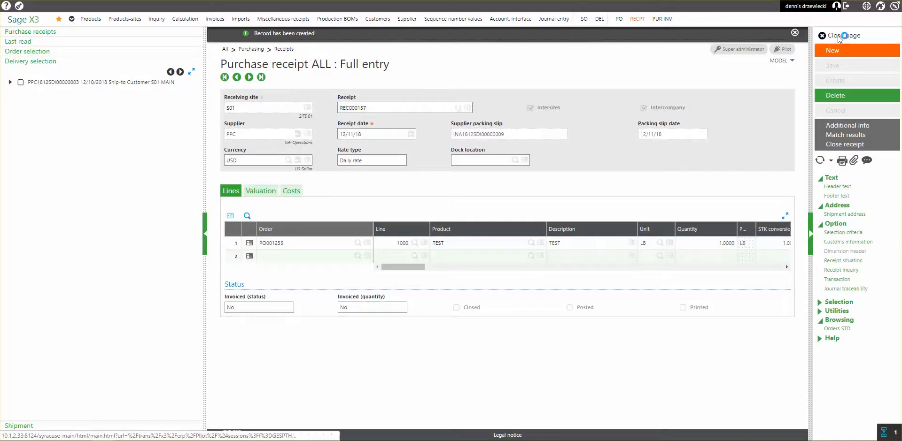
- Run the stock accounting interface with processing date 12/11/18 and close its log
left_click(510, 20)
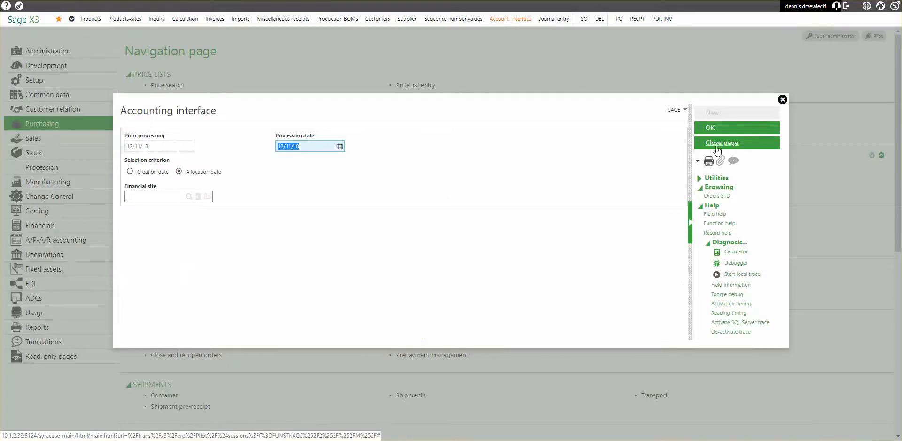
left_click(710, 131)
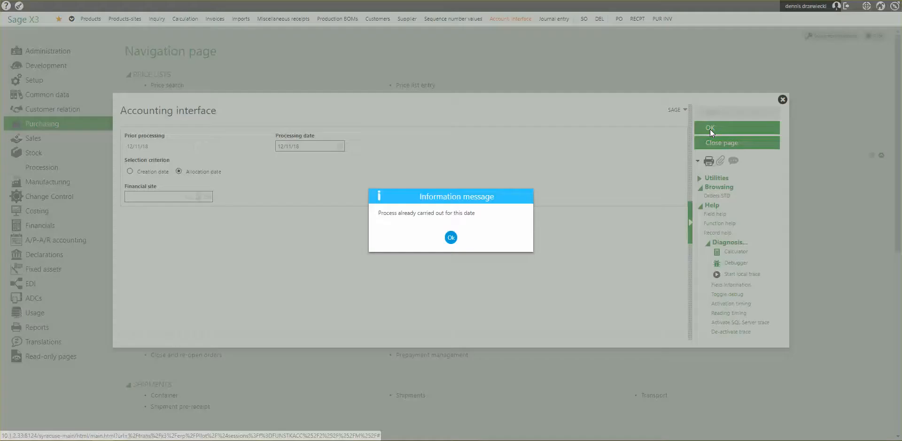
left_click(451, 239)
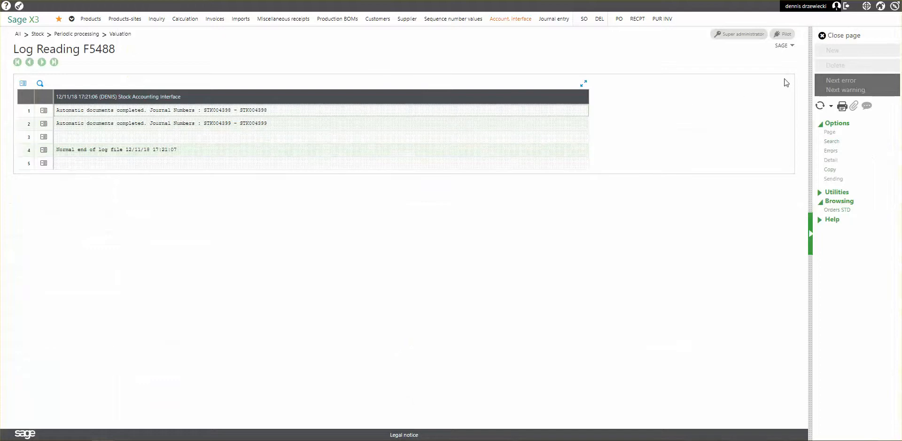
left_click(838, 41)
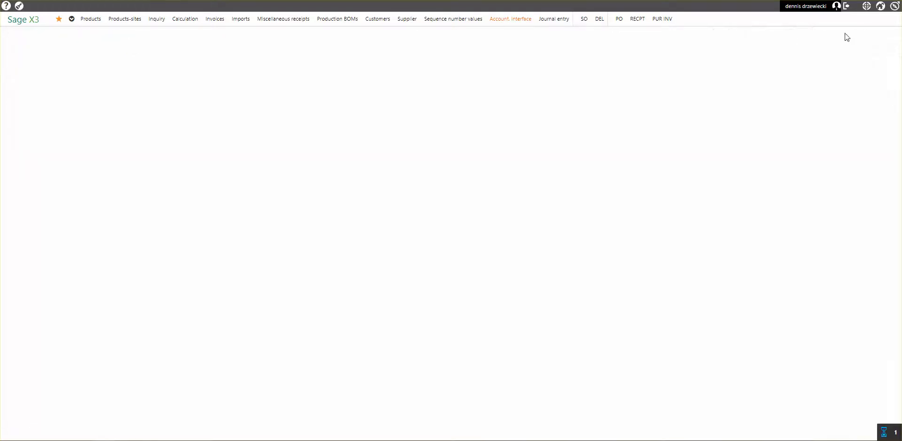
- Open the journal entries and filter the list by accounting date 12/11/18 and reference "del"
left_click(548, 21)
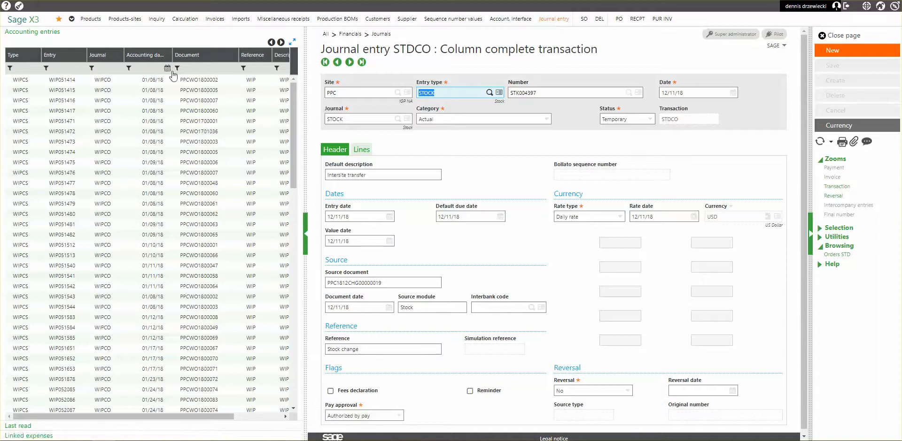
left_click(167, 68)
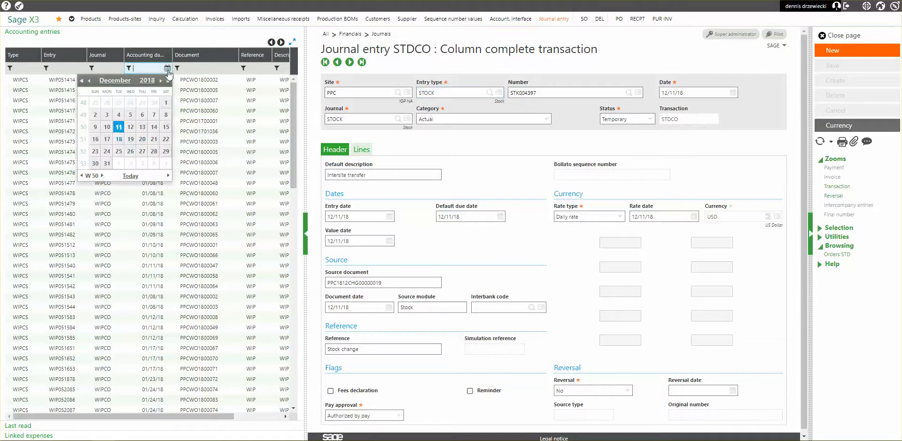
left_click(119, 127)
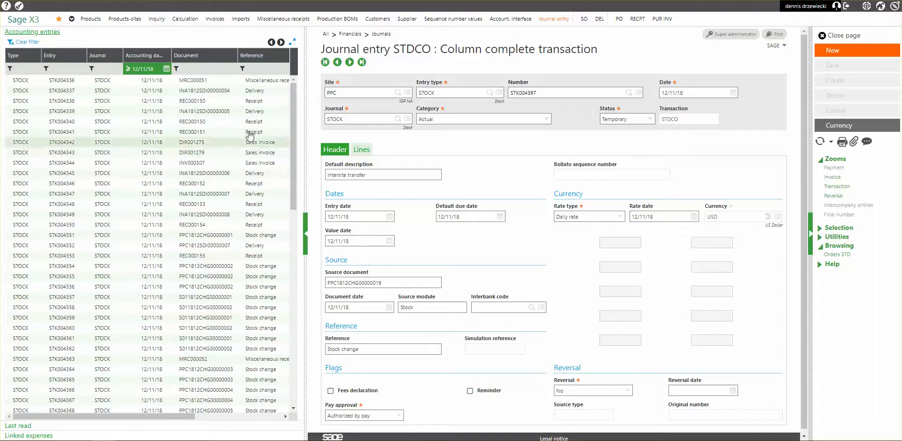
left_click(257, 70)
type("de")
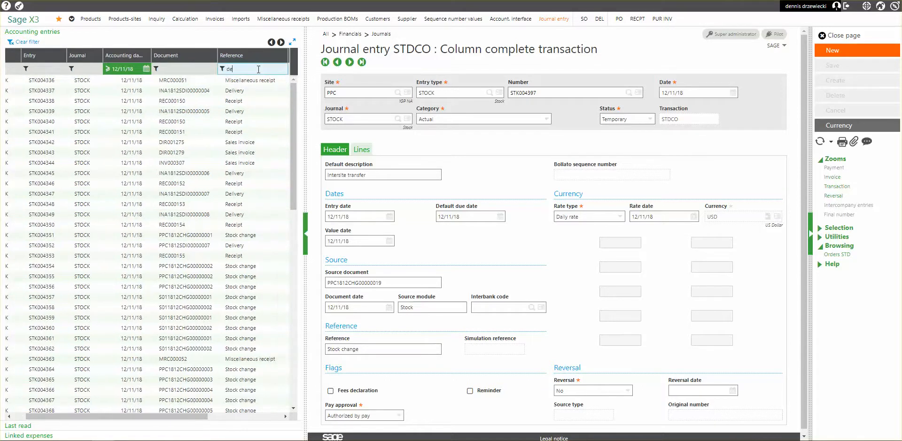
type("l")
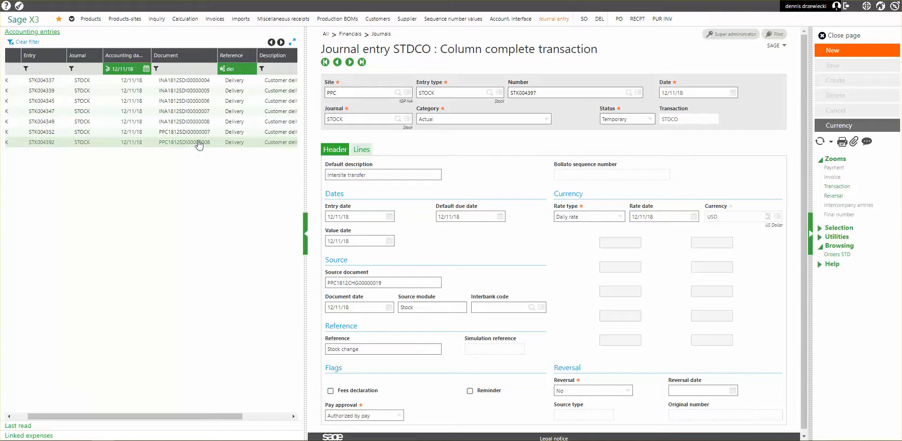
- Check the lines of the latest PPC delivery entry, refresh the filtered list and examine the newest INA delivery entry's lines
left_click(172, 144)
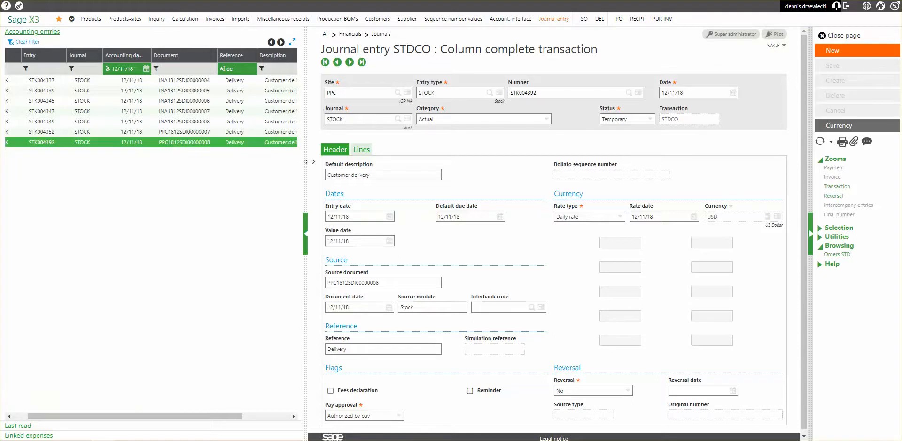
left_click(361, 150)
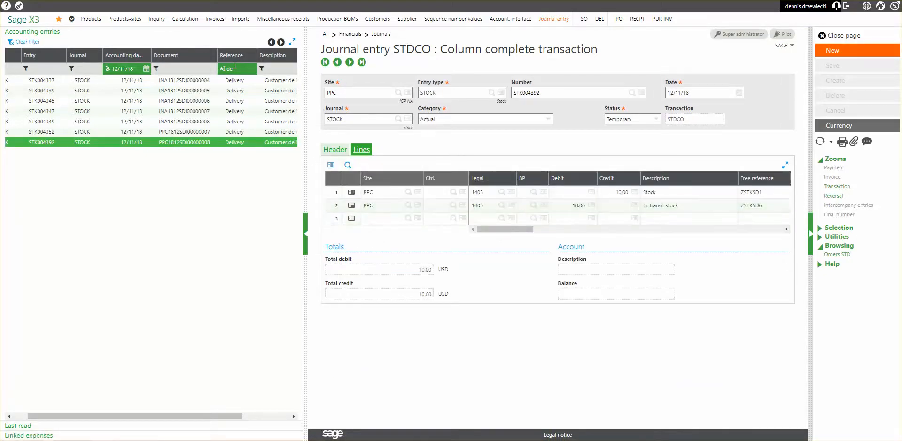
left_click(235, 68)
key("Return")
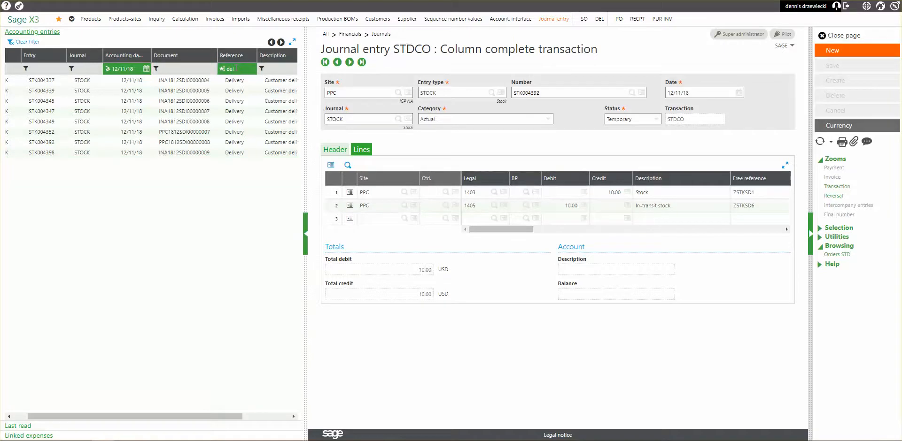
left_click(170, 154)
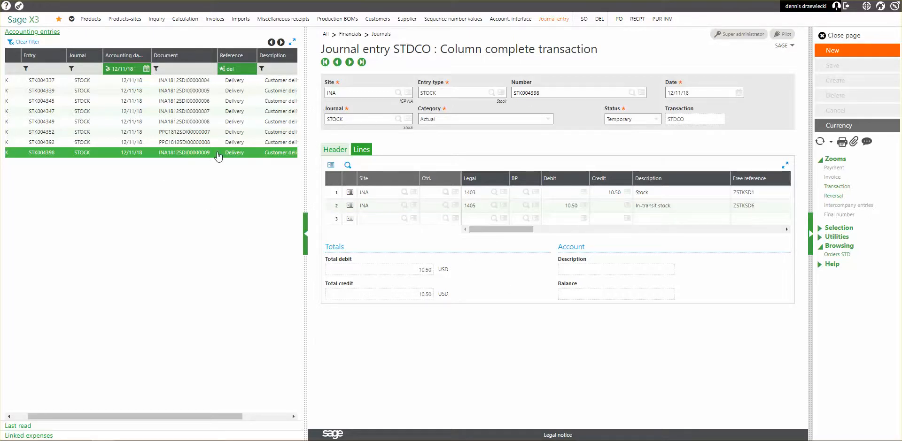
left_click(241, 71)
left_click(177, 153)
- Filter the journal entries by reference "re", examine the debit and credit lines of the newest S01 receipt entry, and close the journal
left_click(232, 68)
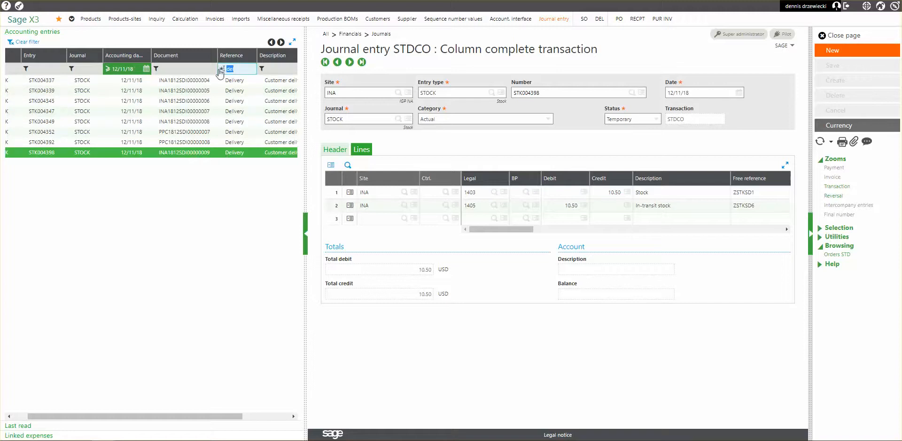
type("re")
key("Return")
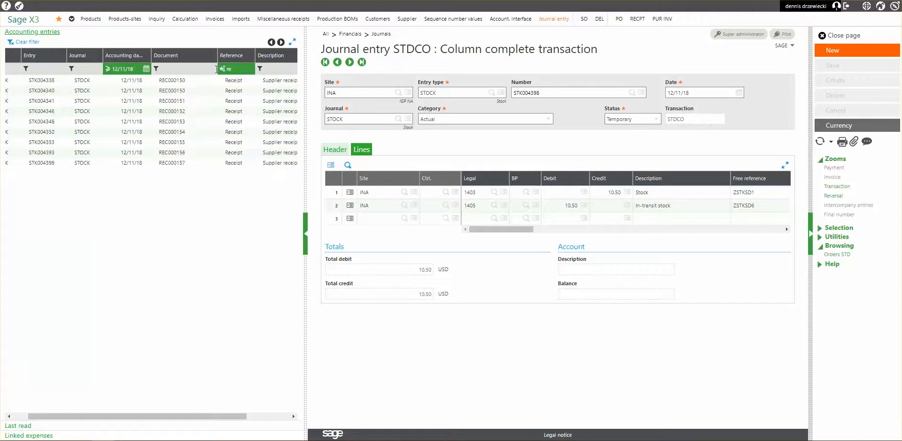
left_click(173, 163)
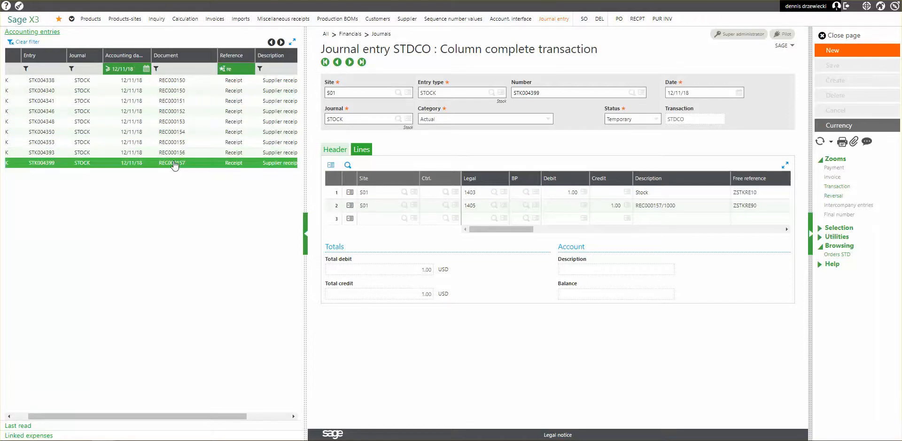
left_click(563, 191)
left_click(560, 192)
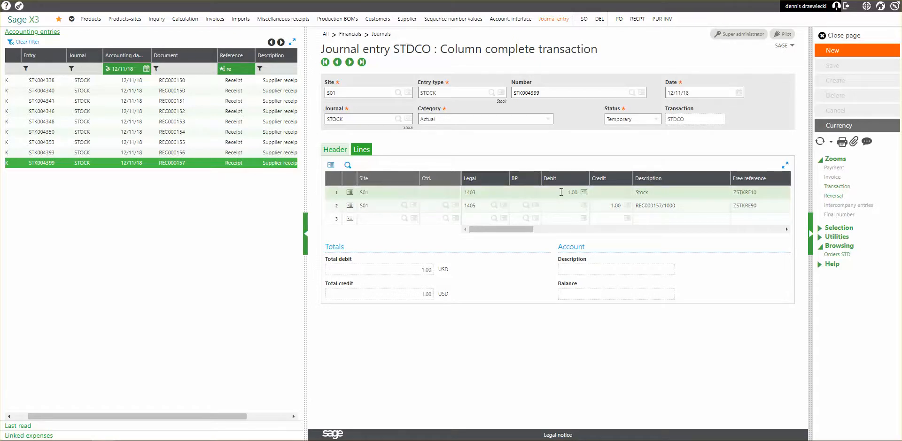
left_click(606, 207)
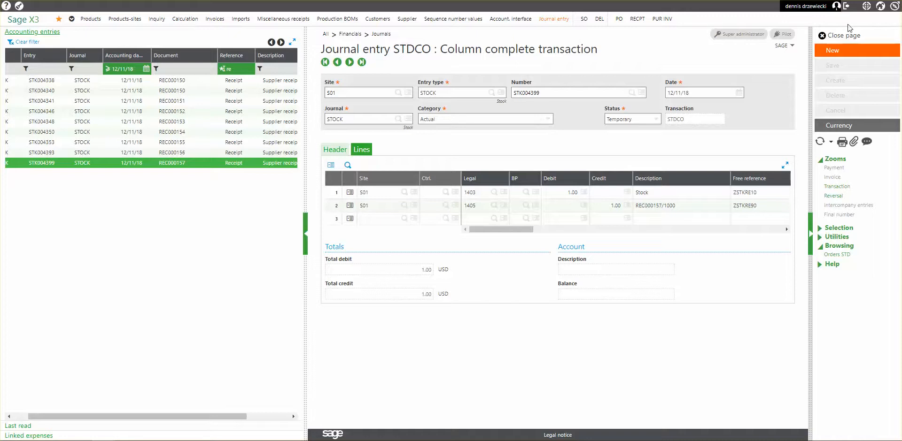
left_click(841, 36)
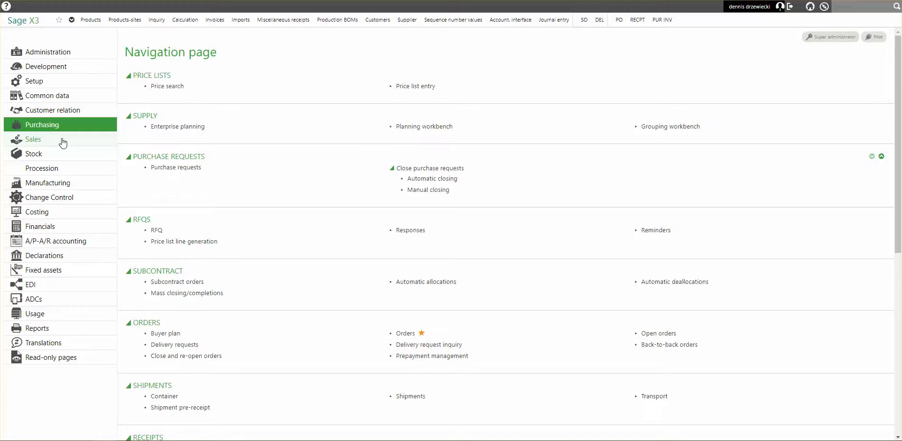
- Reopen the INA delivery to S01, check the TEST line's prices and generate an ALL Full entry invoice from it
left_click(63, 142)
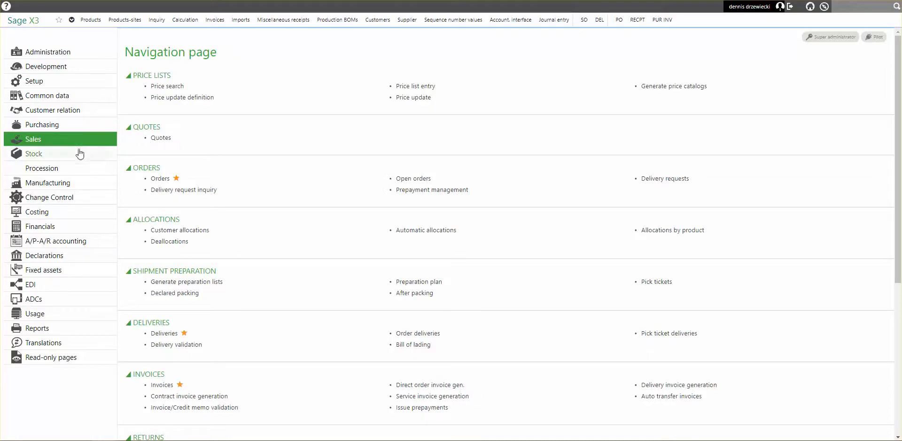
left_click(599, 23)
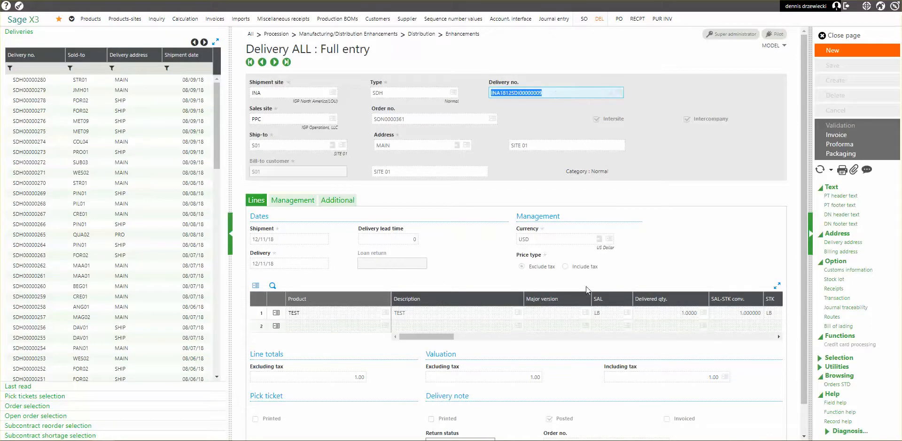
left_click_drag(425, 337, 491, 331)
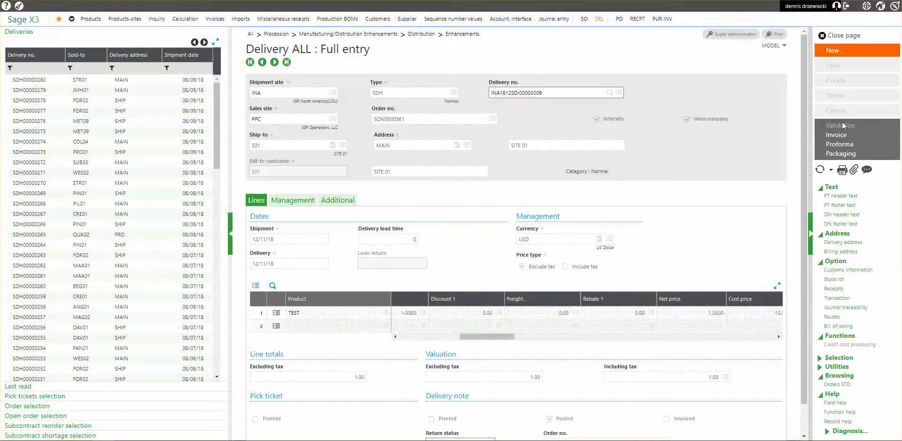
left_click(835, 135)
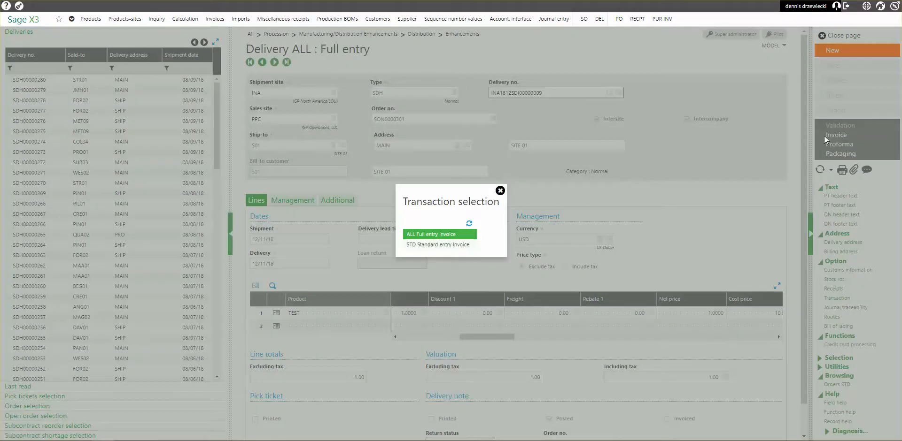
left_click(422, 236)
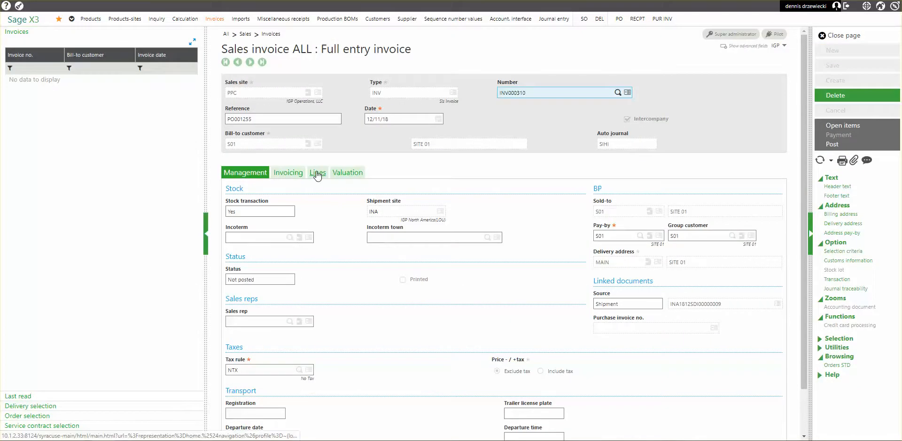
- Check the TEST line on the new PPC sales invoice, post the invoice, and close the log, invoice and delivery
left_click(318, 173)
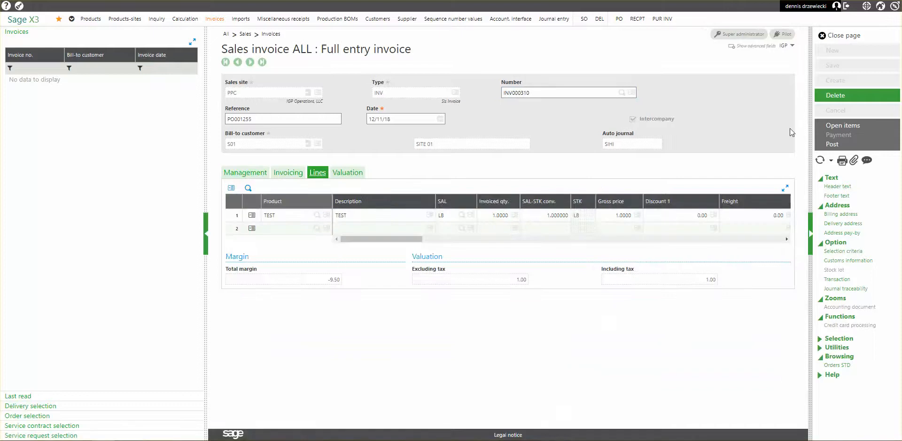
left_click(840, 146)
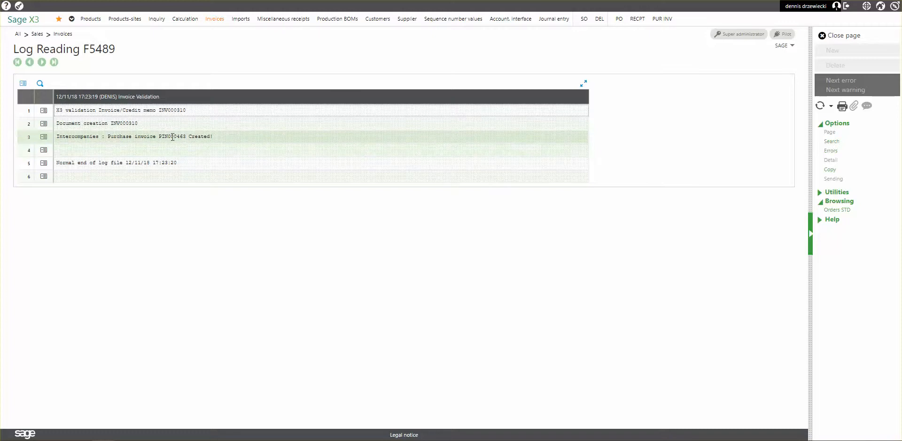
left_click(847, 35)
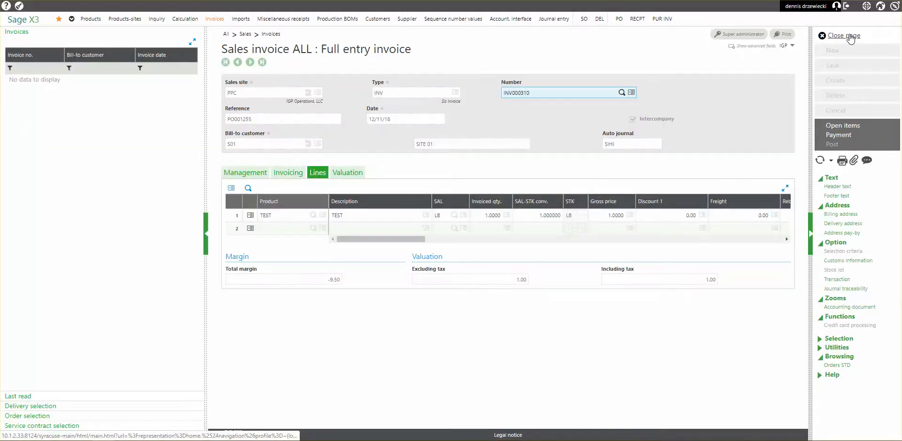
left_click(848, 37)
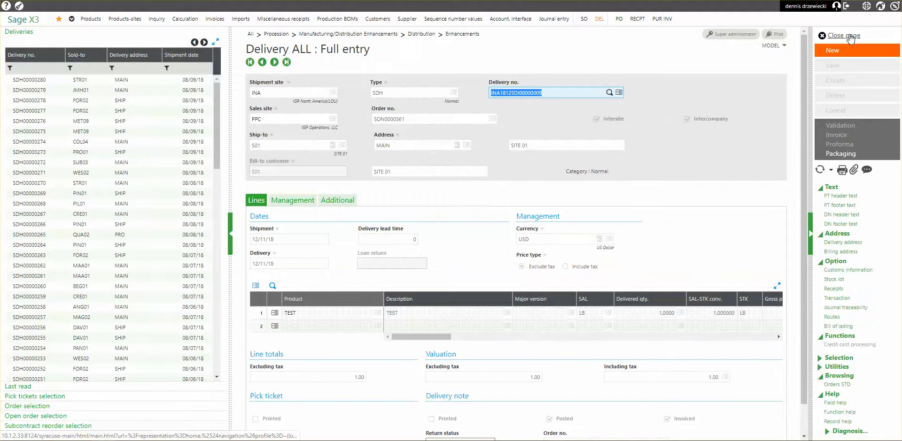
left_click(841, 35)
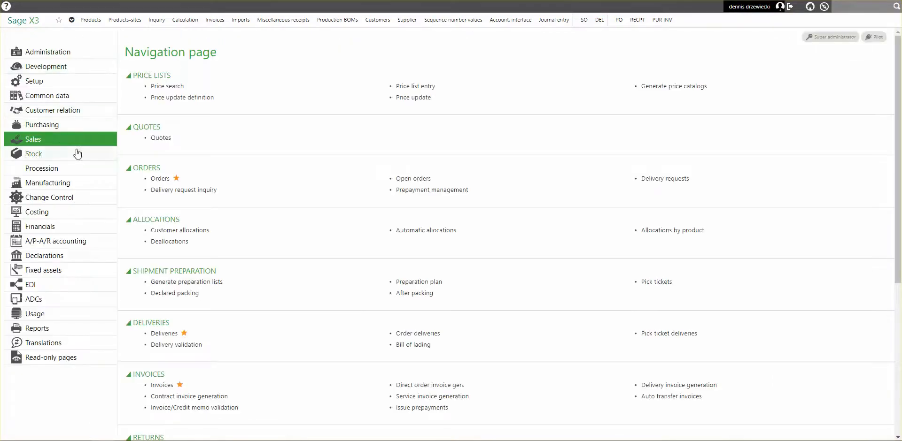
- Open the purchase invoices in ALL Full entry, check the line amounts of the newest PPC invoice for S01, and close it
left_click(84, 129)
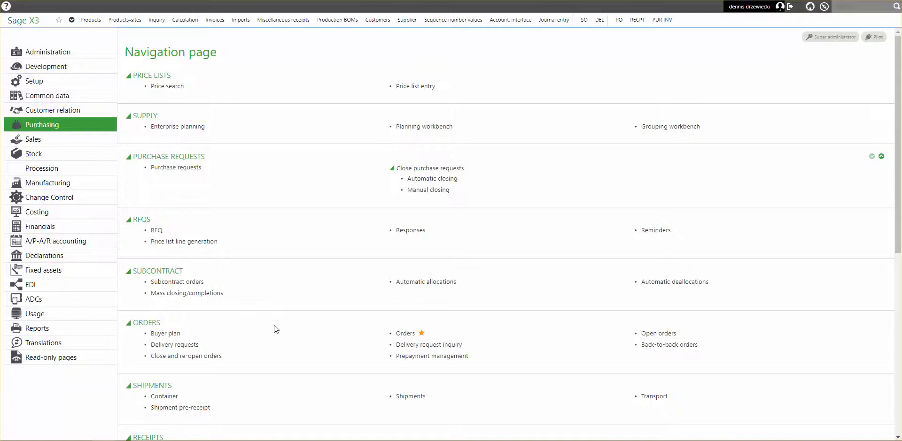
scroll(382, 322, "down", 3)
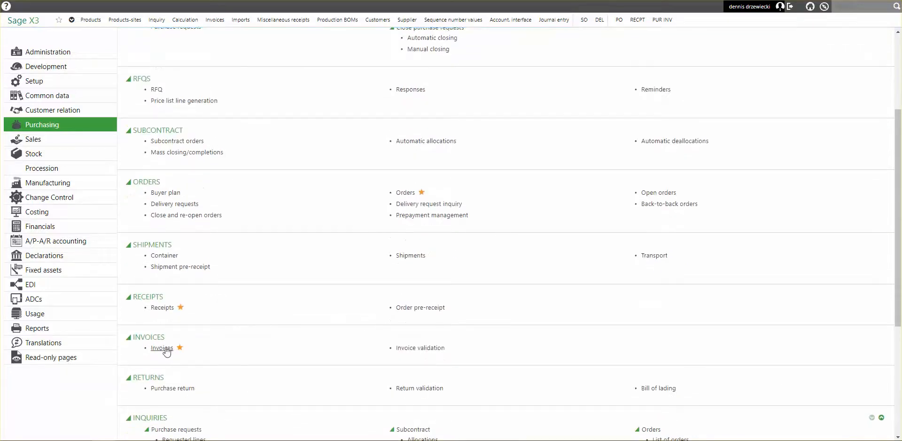
left_click(405, 193)
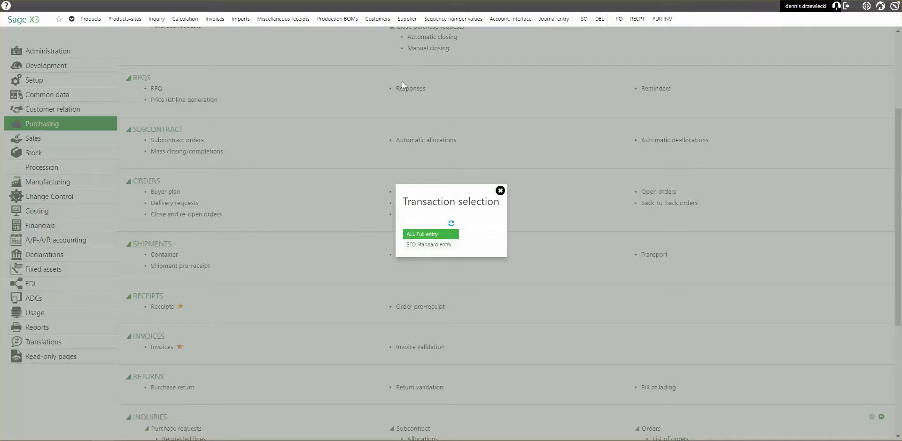
left_click(424, 235)
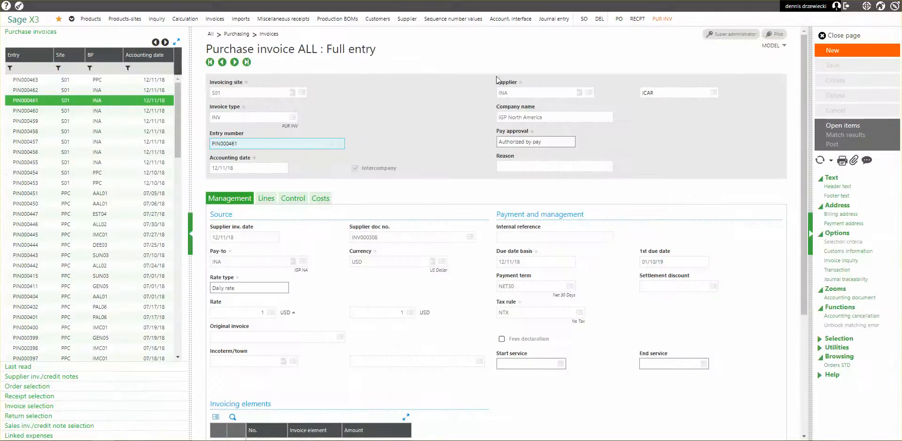
left_click(100, 81)
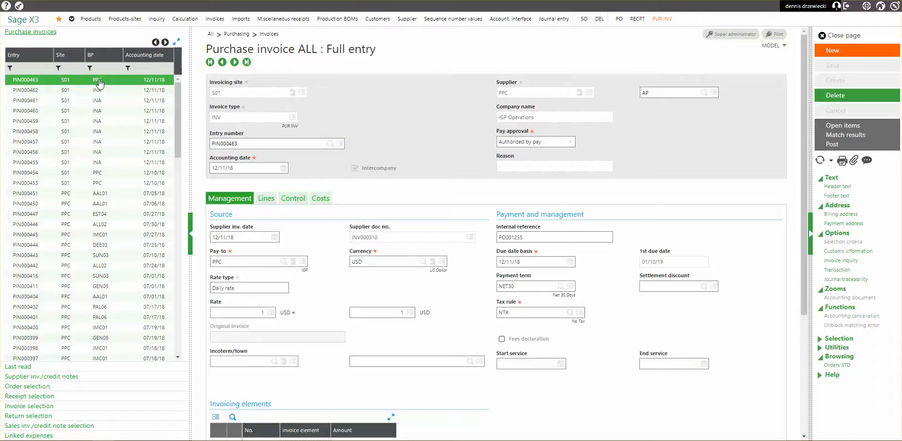
left_click(267, 199)
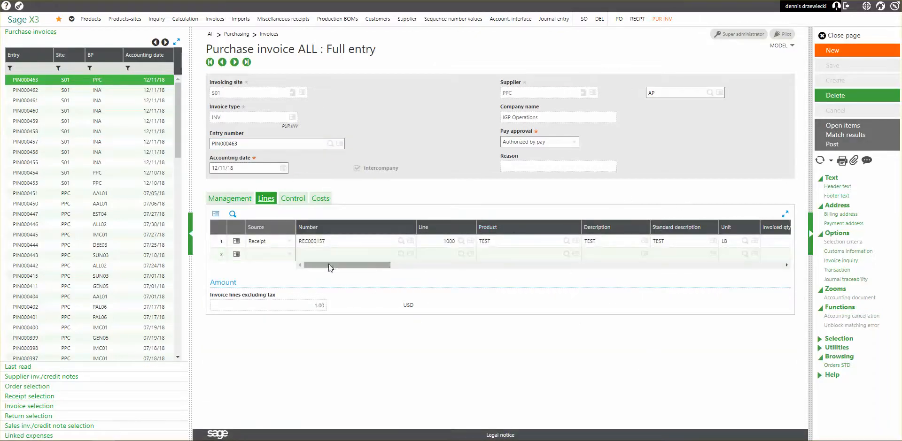
left_click_drag(334, 266, 433, 278)
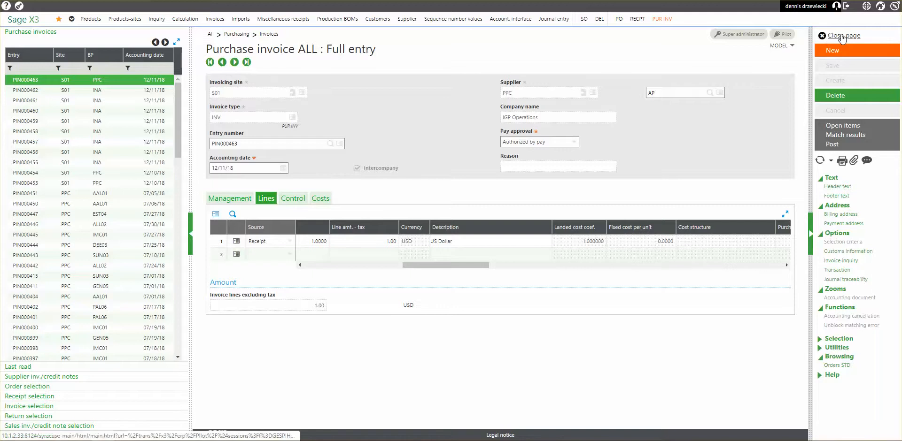
left_click(843, 36)
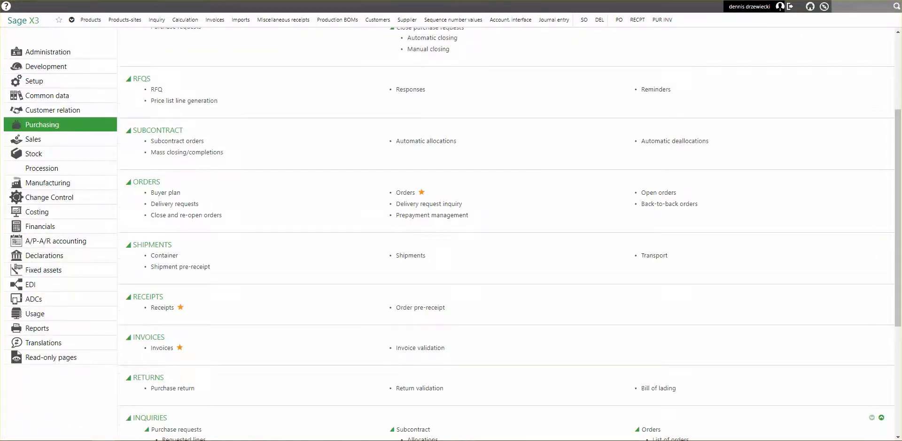
- Open the journal entries and filter the list by accounting date 12/11/18
scroll(505, 235, "up", 3)
left_click(554, 22)
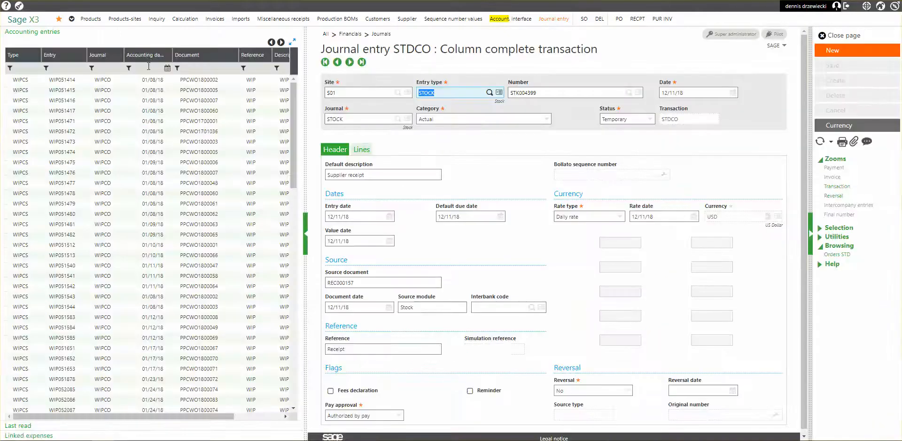
left_click(167, 69)
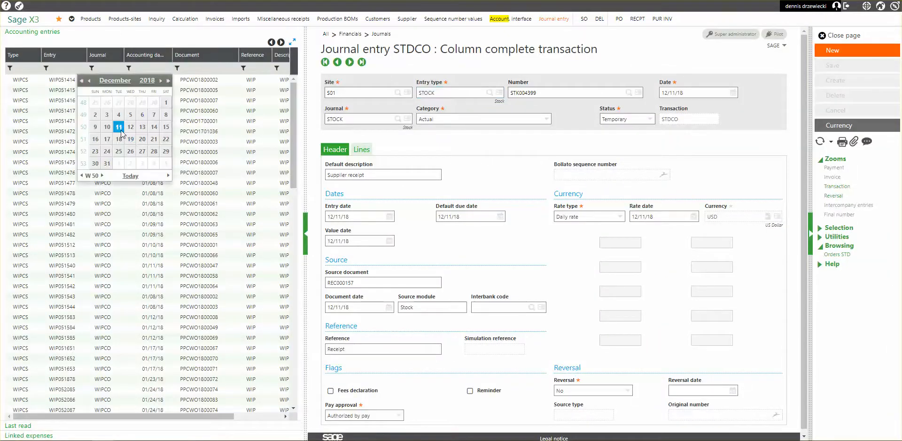
left_click(121, 133)
key("Return")
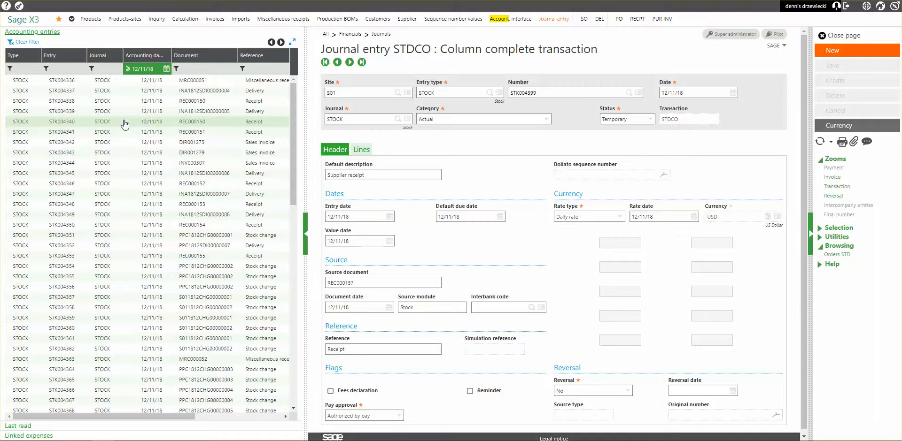
- Find the newest INA purchase invoice entry in the date-filtered list and examine its debit and credit lines
left_click(270, 70)
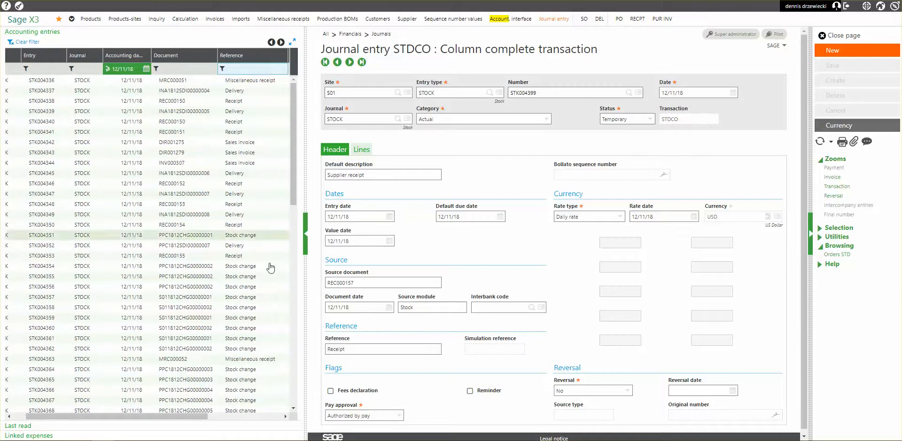
scroll(263, 306, "down", 2)
scroll(263, 306, "down", 15)
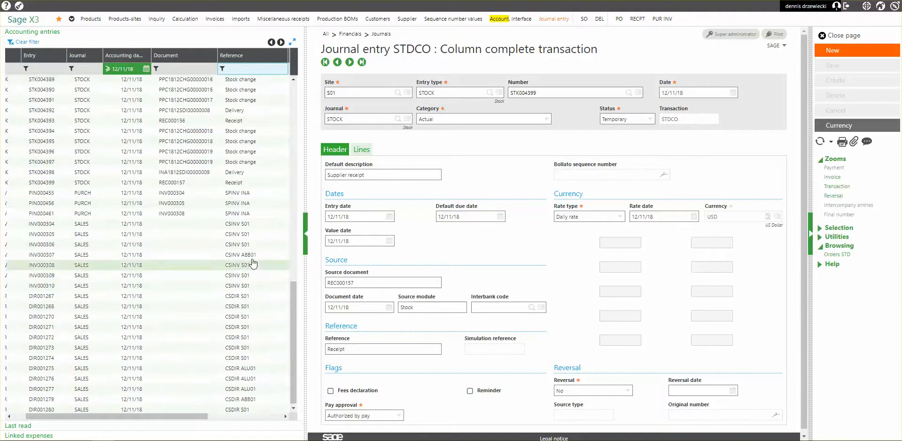
scroll(253, 263, "up", 3)
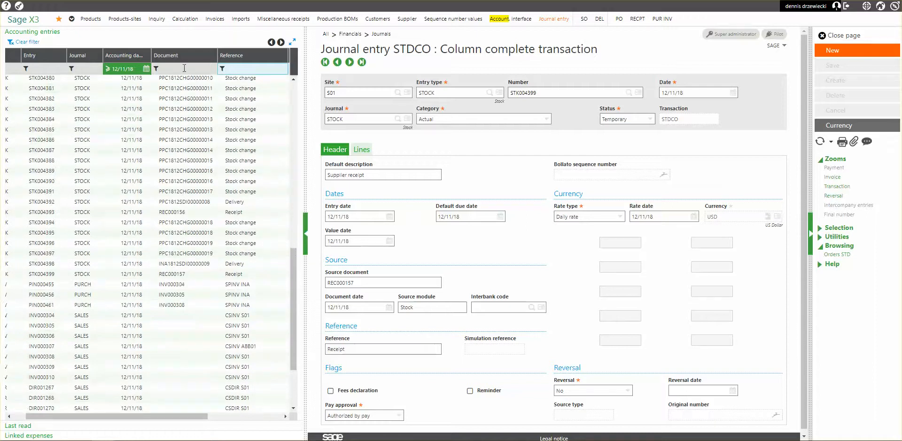
left_click(152, 306)
left_click(362, 149)
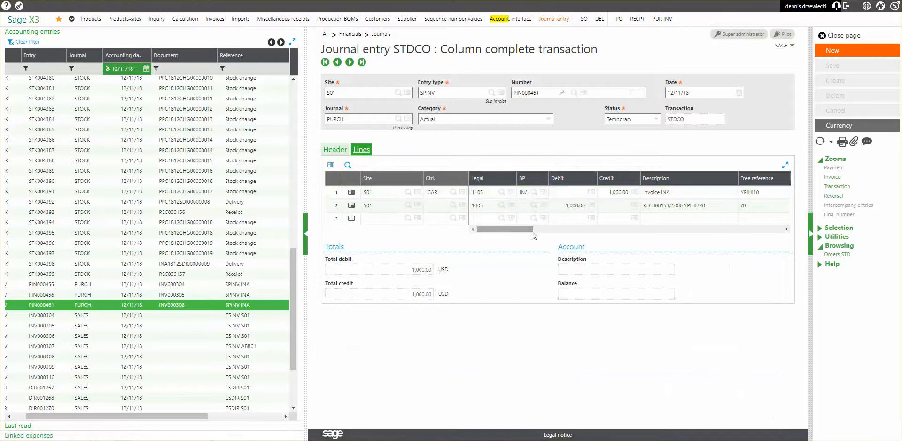
- Refresh the date-filtered journal list, narrow it to entry "pin", and select the newest purchase invoice entry
scroll(193, 222, "down", 3)
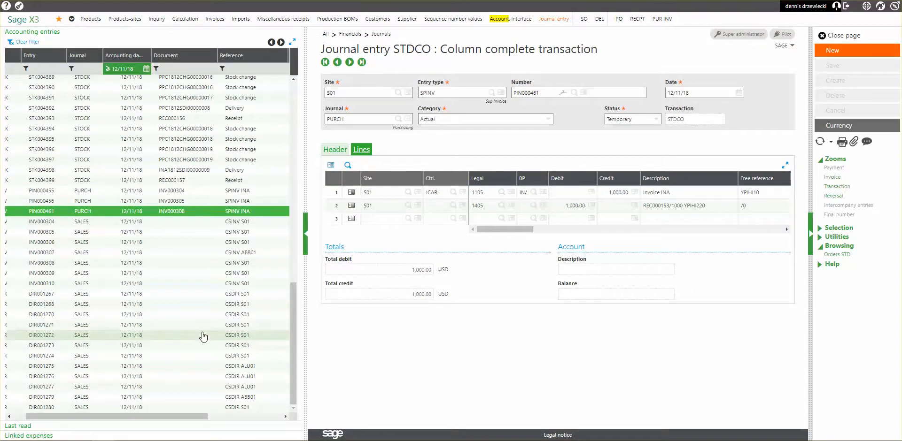
left_click(136, 68)
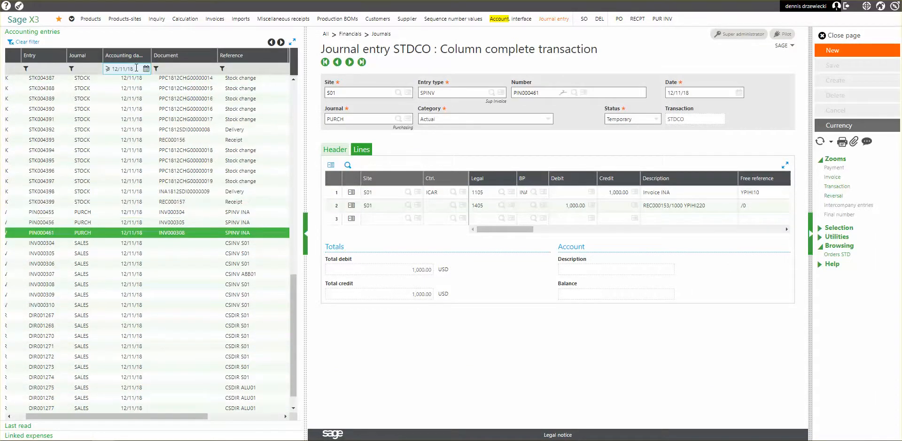
key("Return")
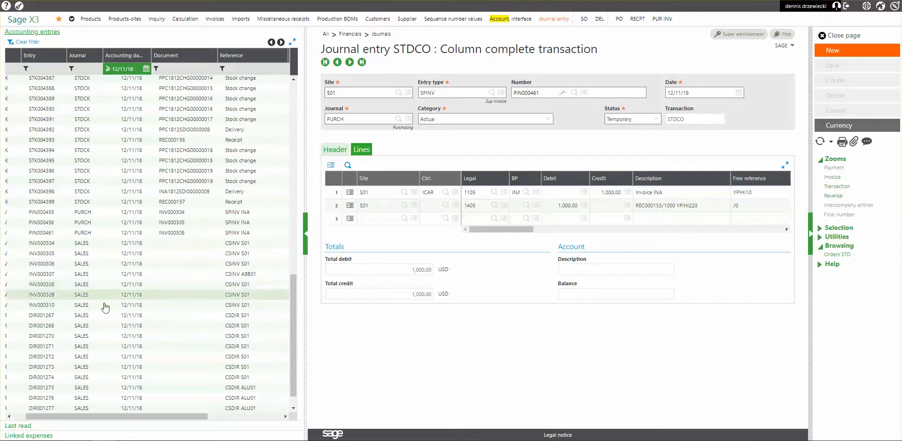
scroll(110, 266, "down", 1)
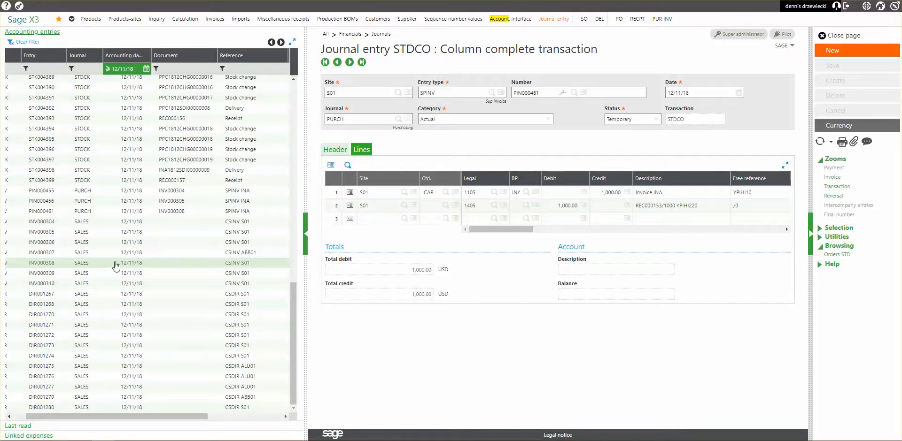
scroll(94, 235, "up", 5)
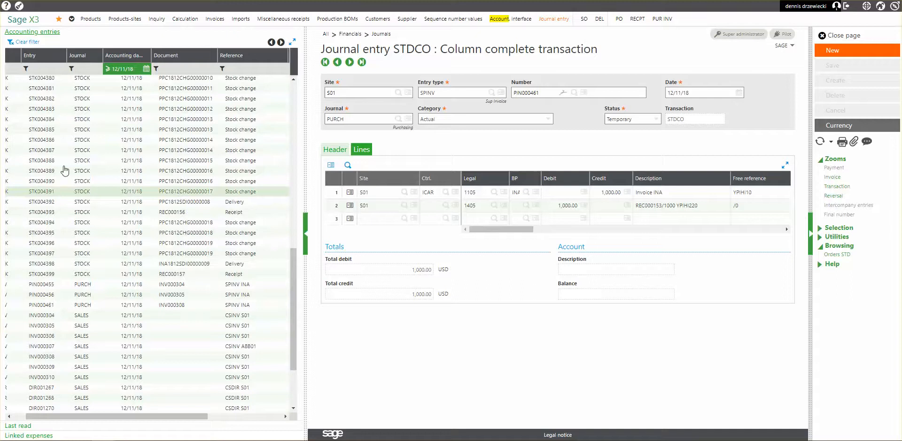
left_click(41, 68)
type("pin")
key("Return")
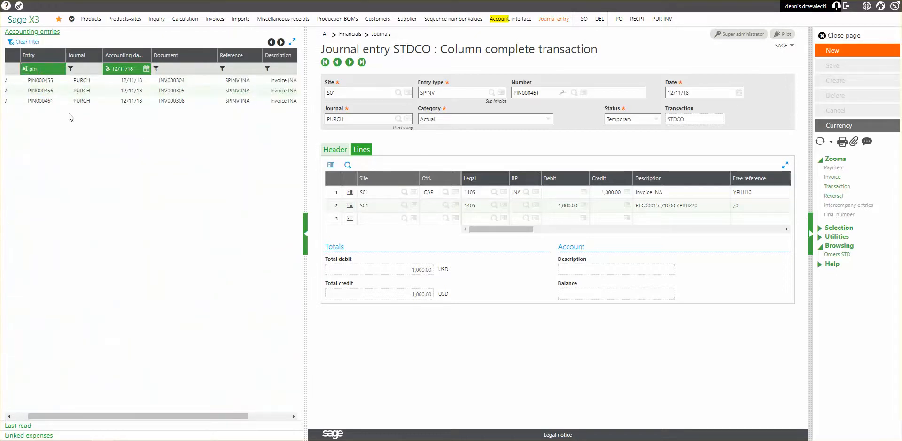
left_click(88, 102)
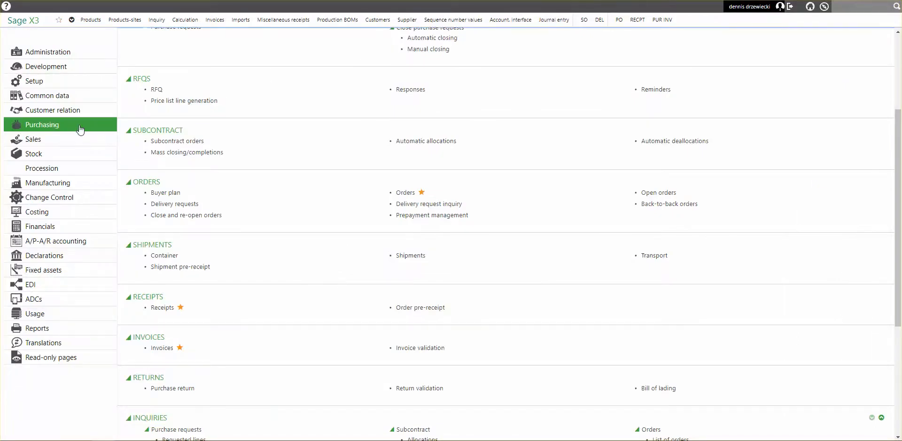
- Reopen the newest PPC purchase invoice for S01 in ALL Full entry, post it, and close the log and invoice
left_click(165, 348)
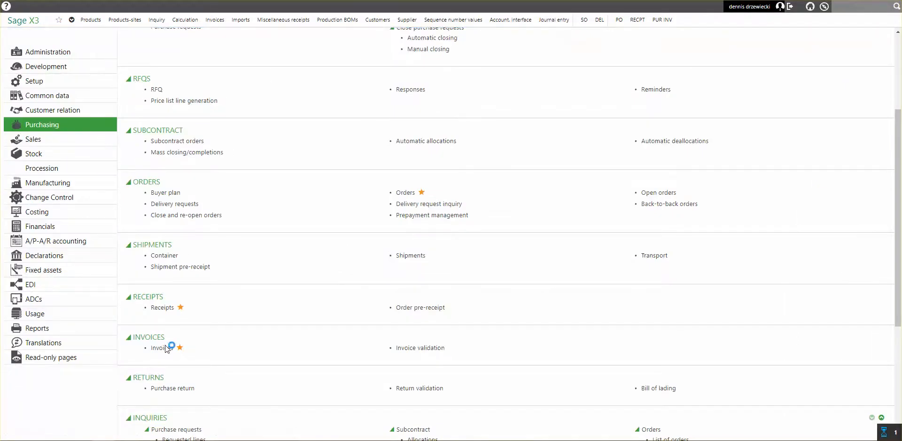
left_click(441, 235)
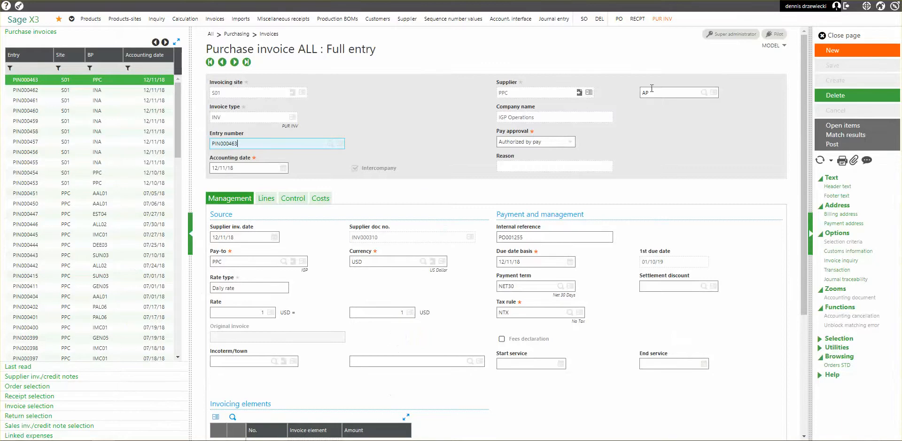
left_click(832, 144)
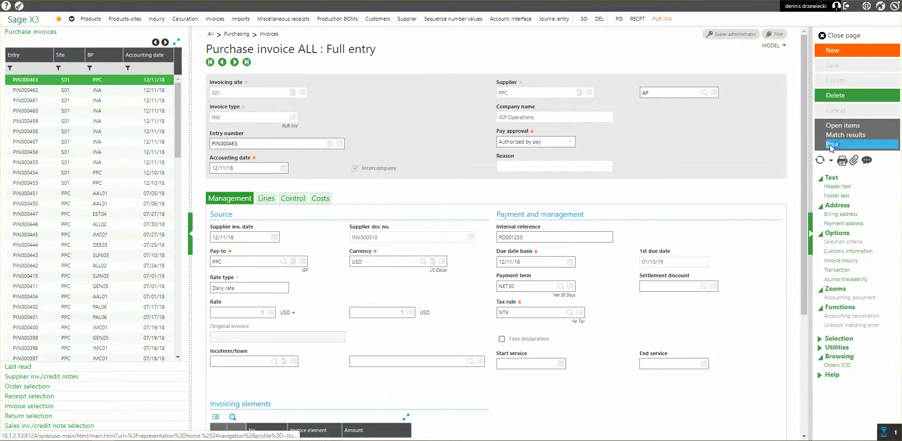
left_click(434, 244)
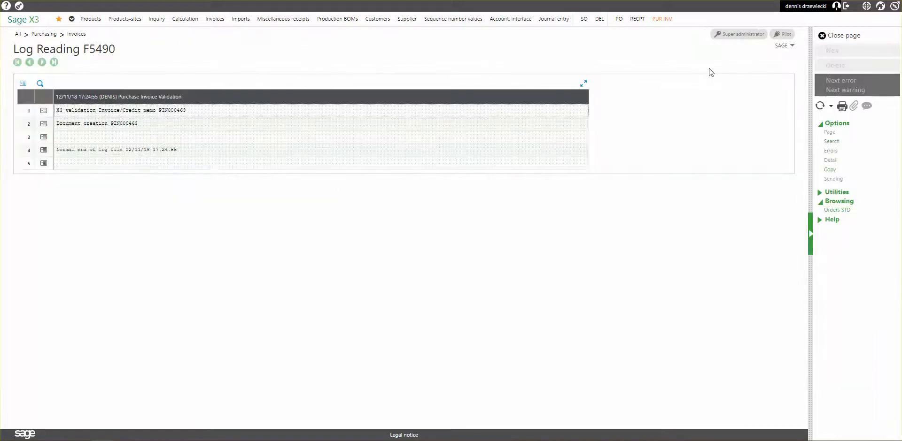
left_click(836, 38)
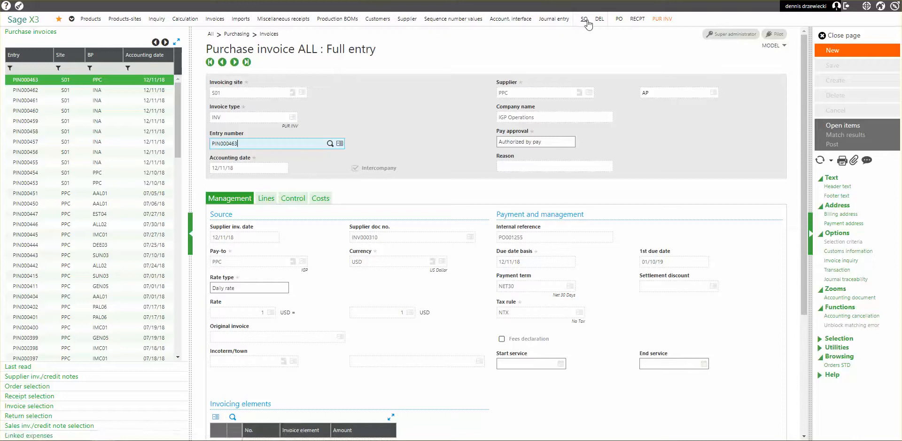
left_click(839, 36)
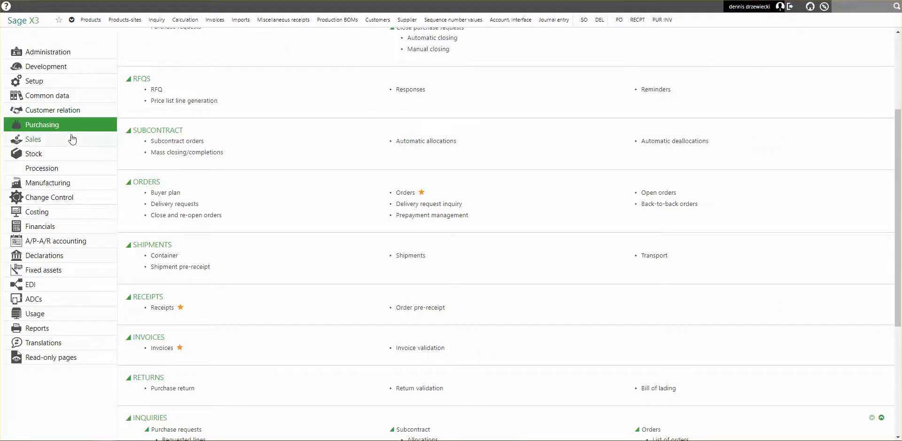
- Open the sales invoices from the Sales functions and choose the entry transaction
left_click(74, 139)
left_click(164, 244)
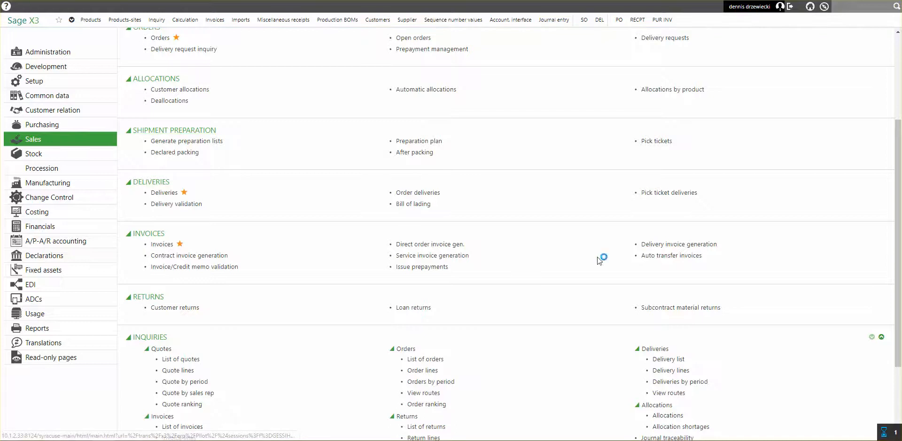
left_click(429, 230)
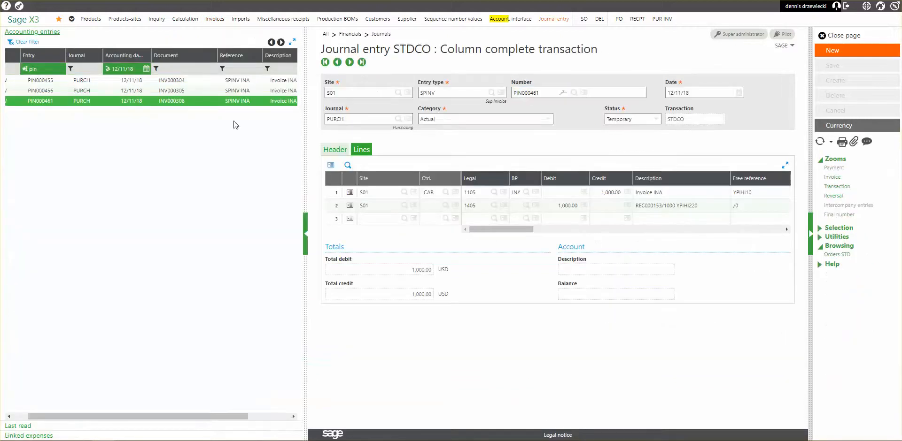
- Refresh the journal list filtered on "pin", open the newest PPC purchase invoice entry, and widen its BP column to examine the lines
left_click_drag(55, 68, 17, 71)
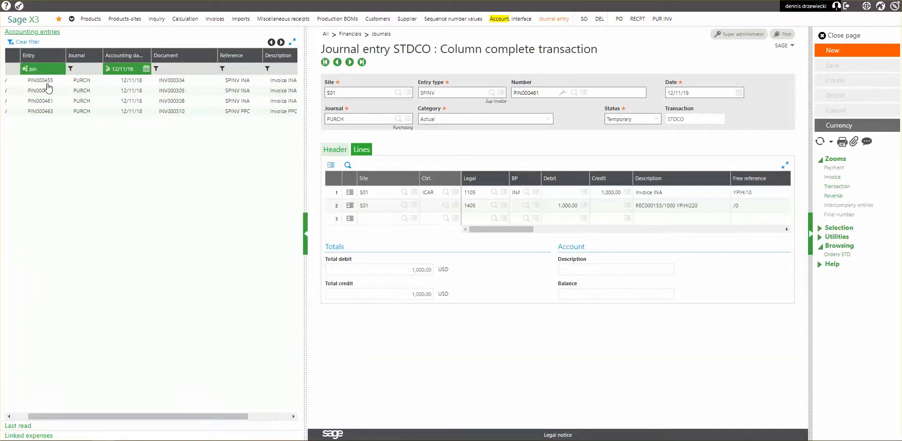
left_click(86, 111)
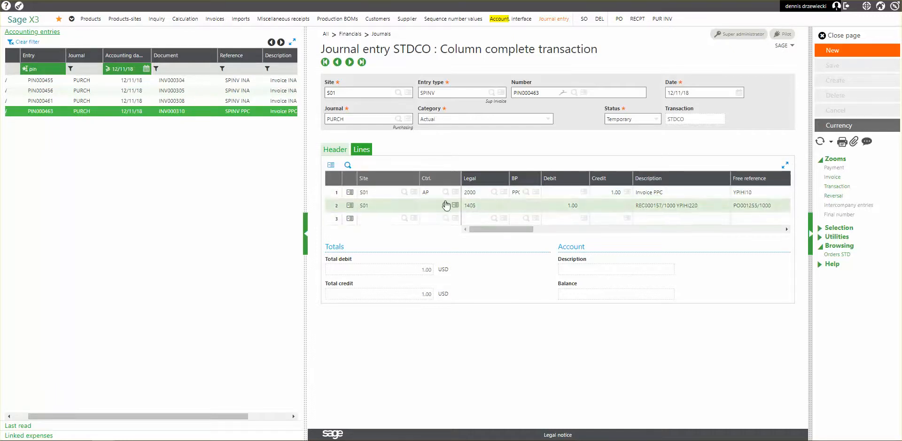
left_click_drag(540, 176, 561, 177)
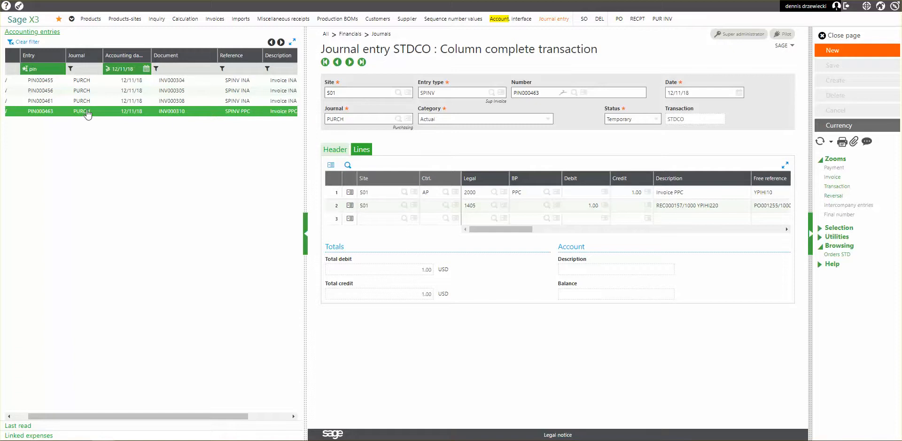
- Clear the entry filter from the journal list and open sales invoice entry INV000310 for S01 to examine its debit and credit lines
left_click(44, 68)
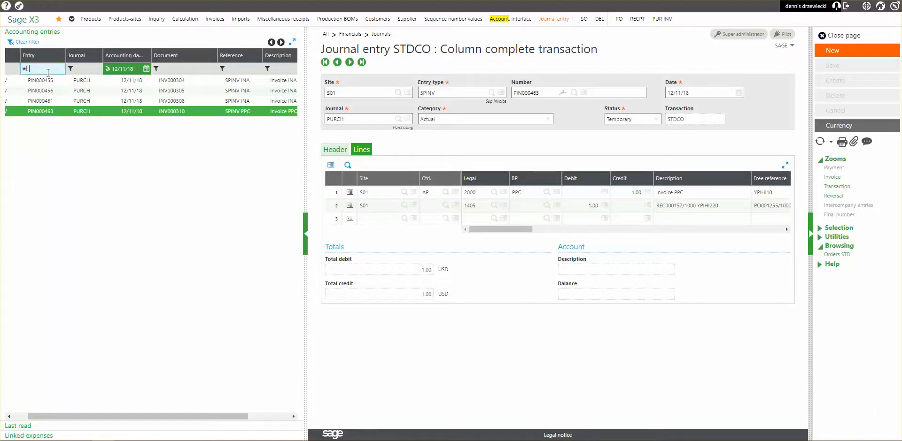
type("*")
left_click(61, 60)
scroll(177, 218, "down", 15)
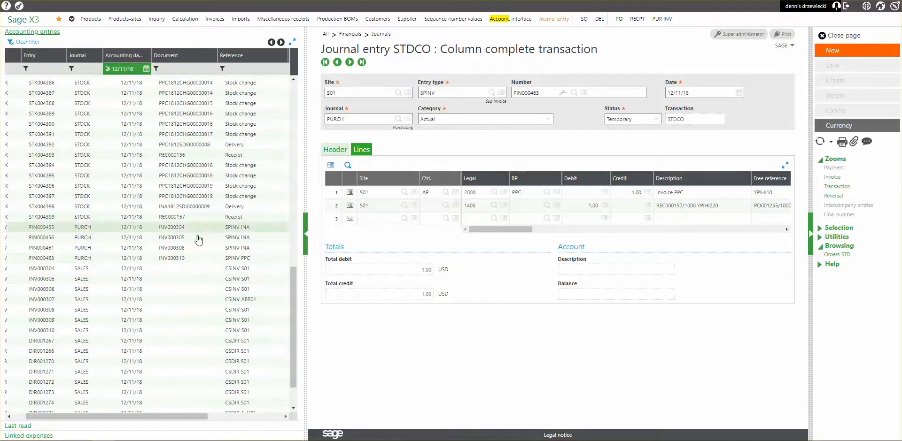
left_click(180, 259)
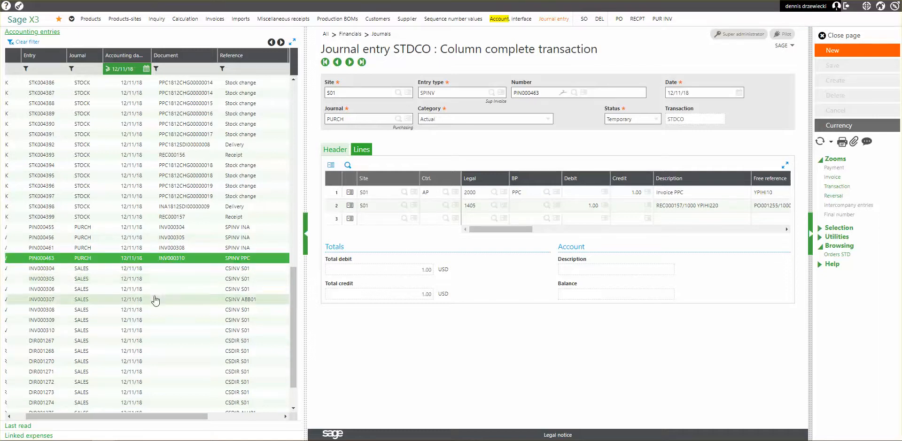
scroll(90, 329, "down", 2)
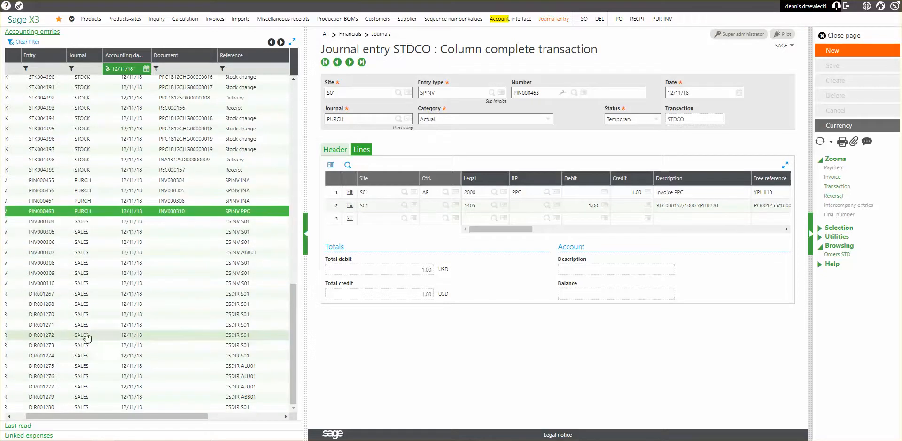
left_click(44, 284)
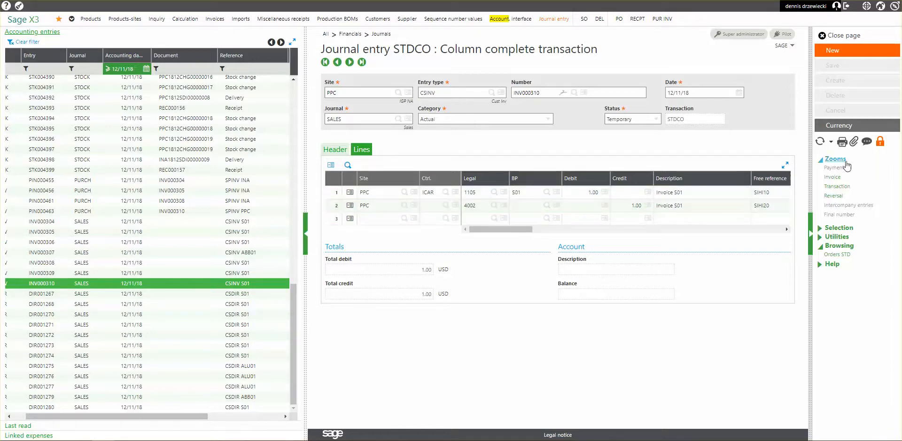
- Check what locks the sales invoice entry, close the open sales invoice, and examine the stock entry for delivery PPC1812SDI00000008
left_click(881, 142)
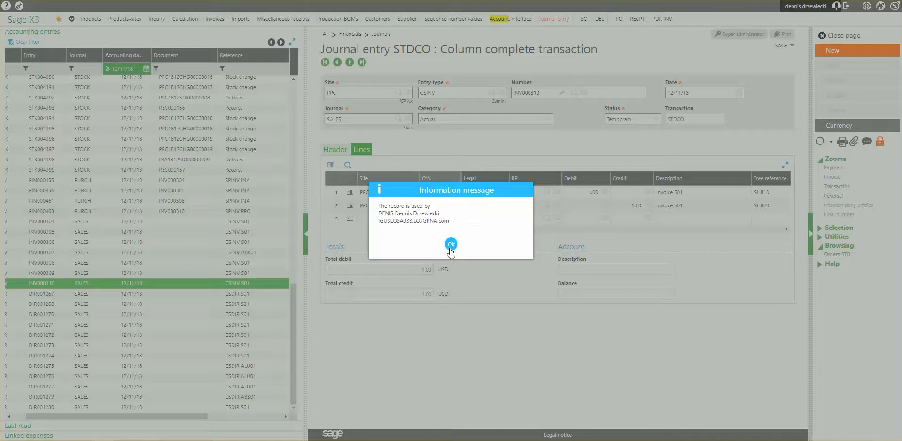
left_click(451, 242)
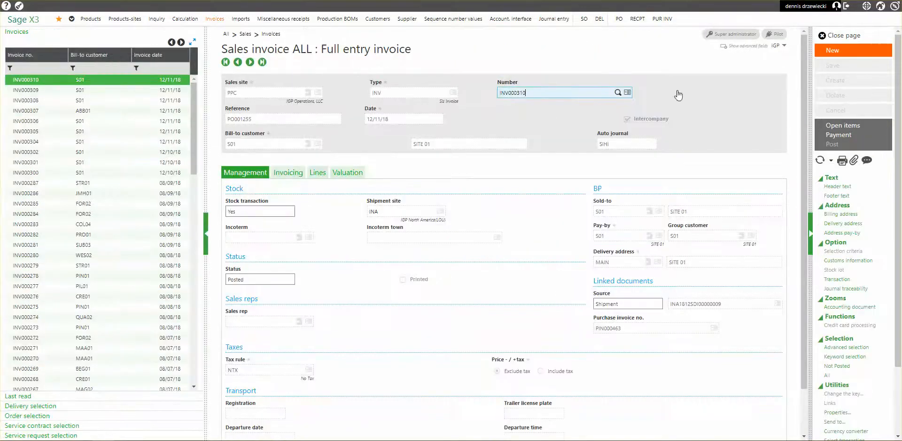
left_click(835, 35)
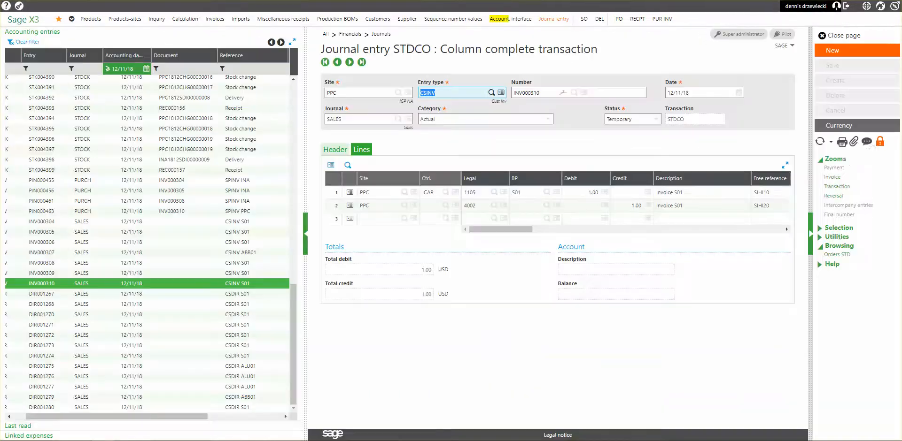
left_click(881, 144)
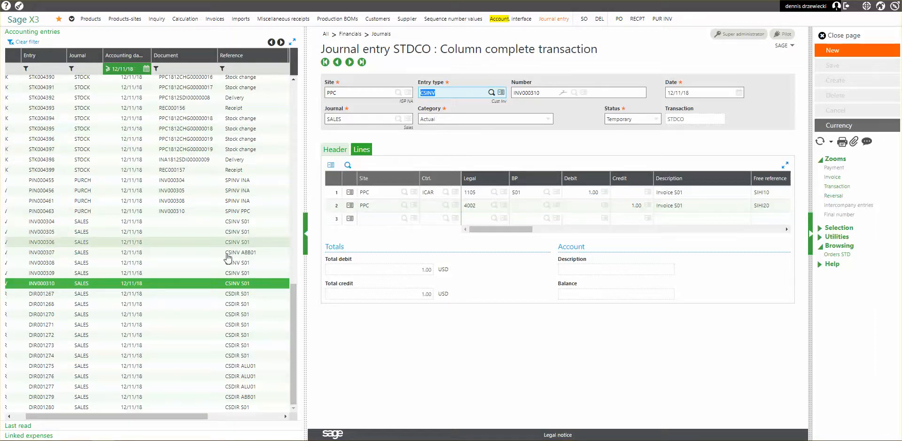
left_click(235, 101)
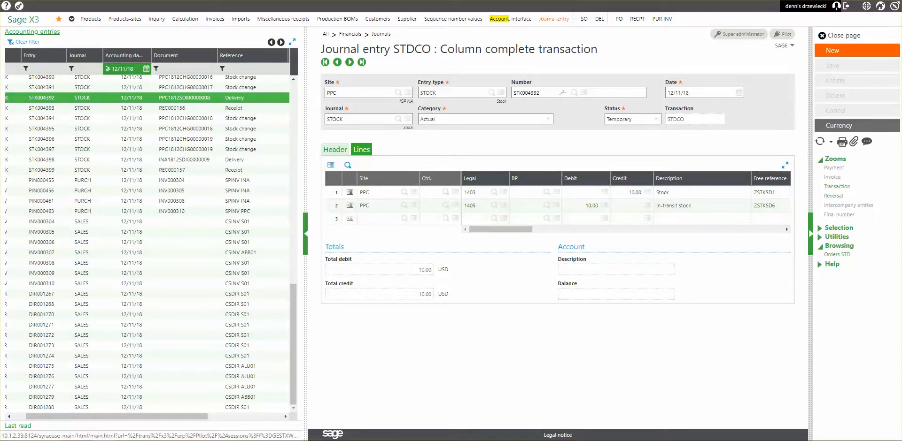
- Open the product-site record of TEST for storage site S01, look it over, and close it
left_click(156, 19)
scroll(310, 122, "up", 3)
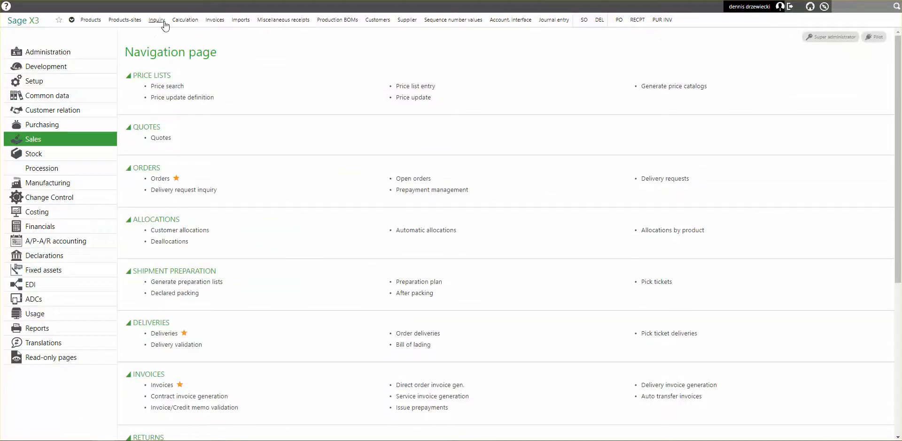
left_click(136, 21)
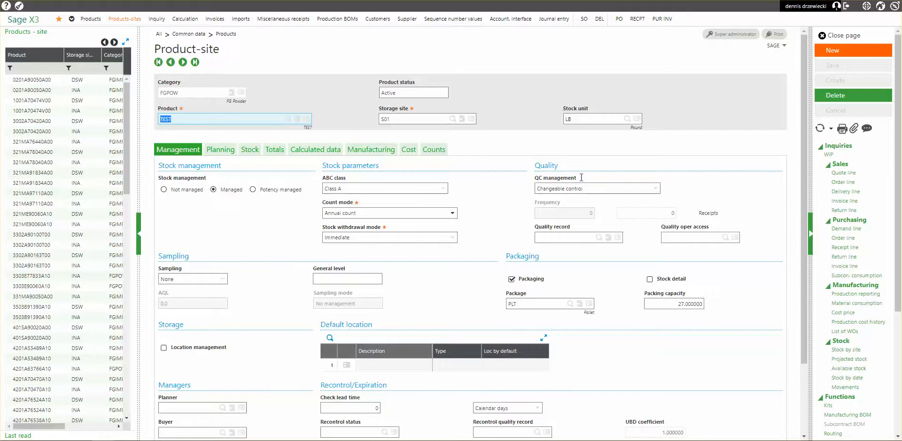
left_click(852, 37)
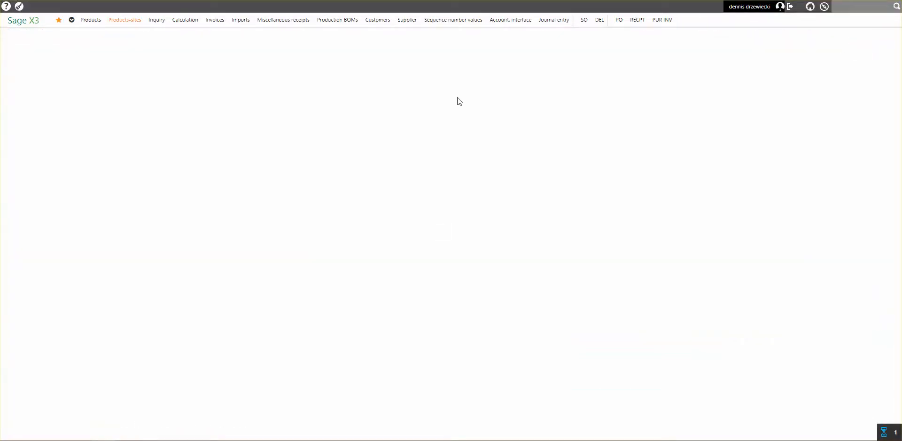